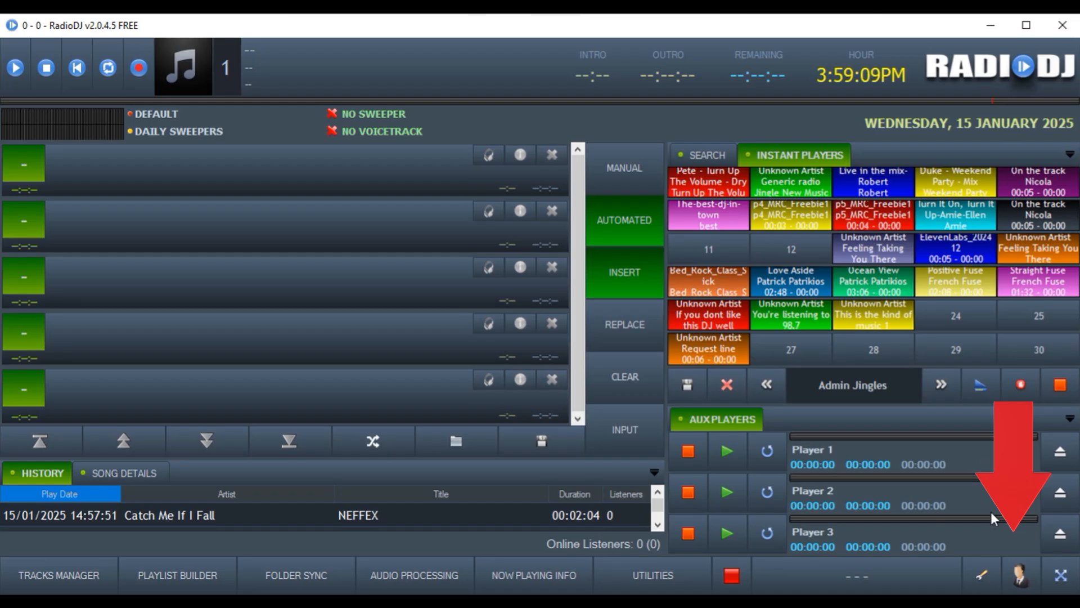
Log into RadioDJ with the user's username and password, then open the Tracks Manager library
{"action": "left_click", "coordinate": [1021, 575]}
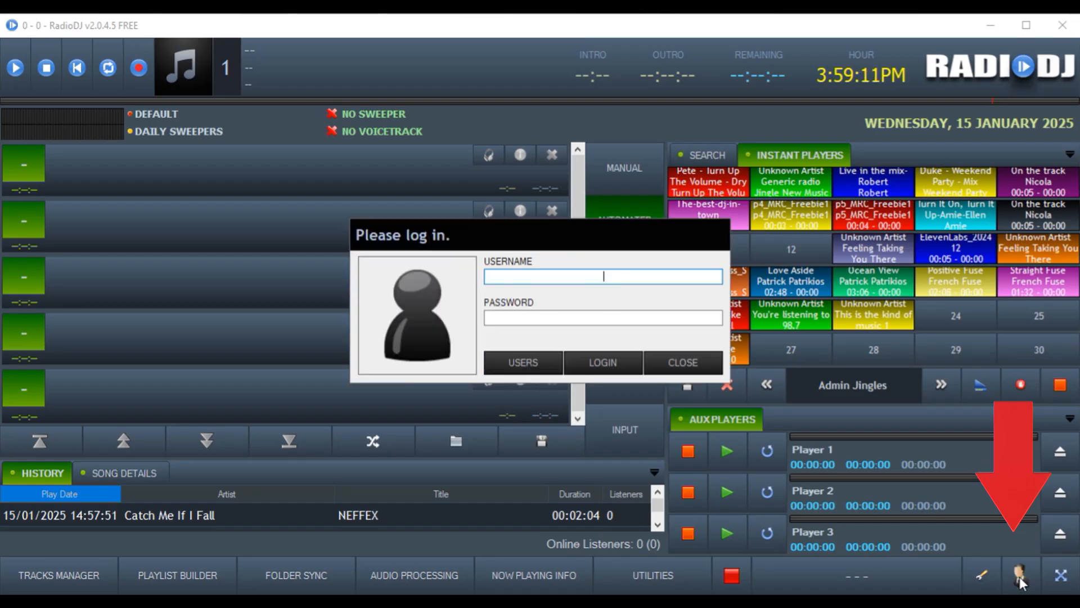
{"action": "type", "text": "admin"}
{"action": "left_click", "coordinate": [607, 318]}
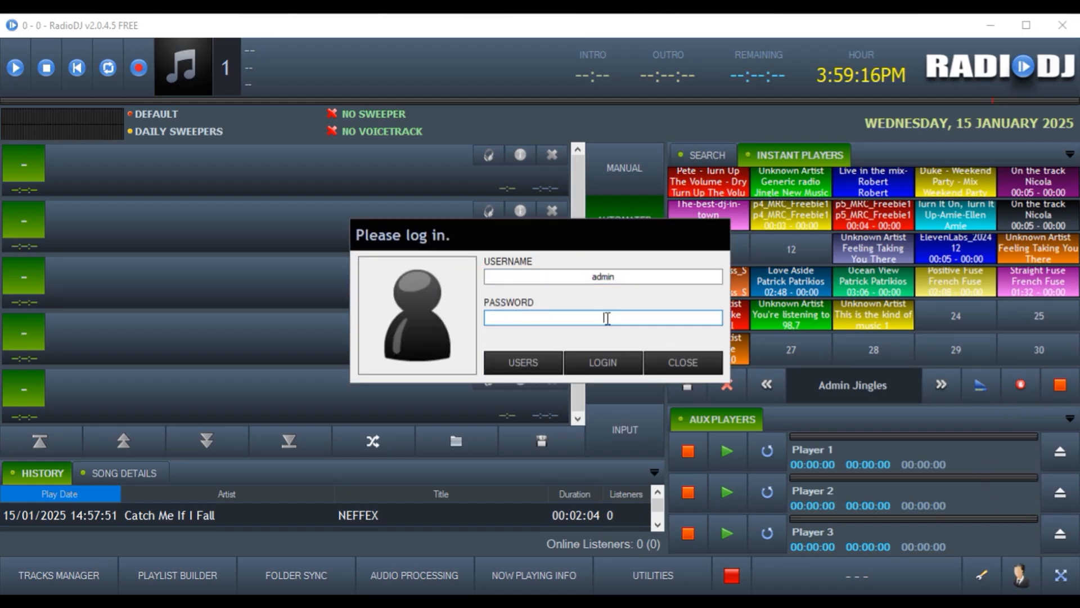
{"action": "left_click", "coordinate": [599, 366]}
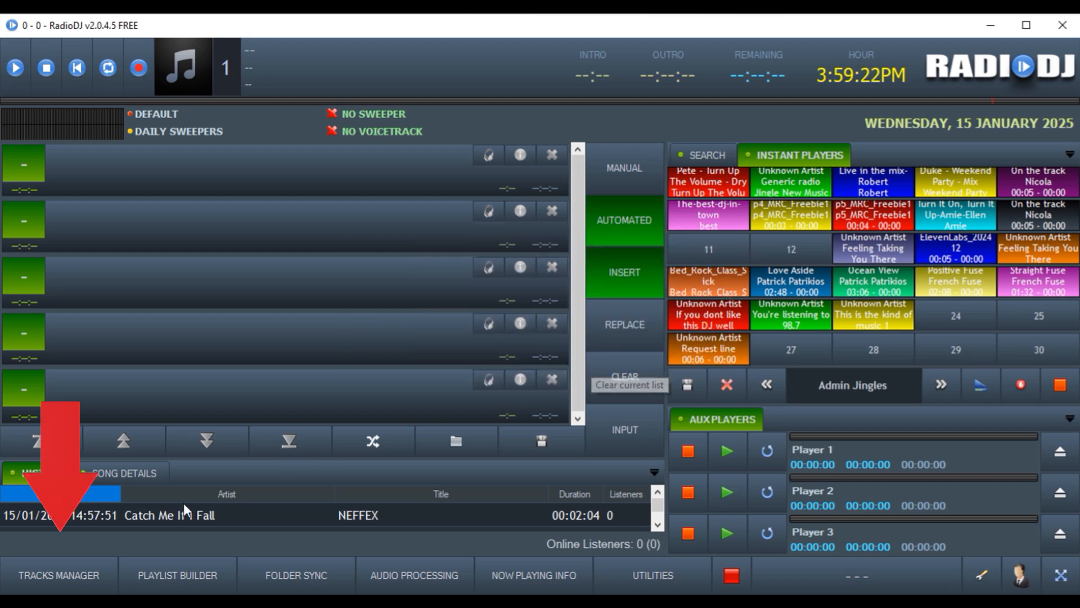
{"action": "left_click", "coordinate": [60, 574]}
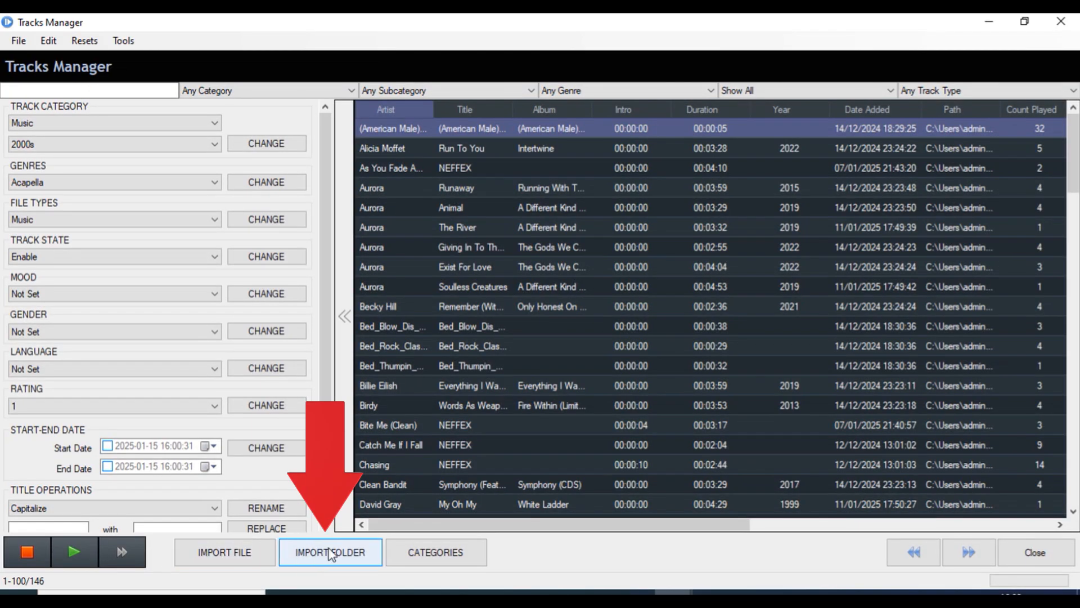
Start a directory import targeting the Music 80s folder
{"action": "left_click", "coordinate": [331, 551]}
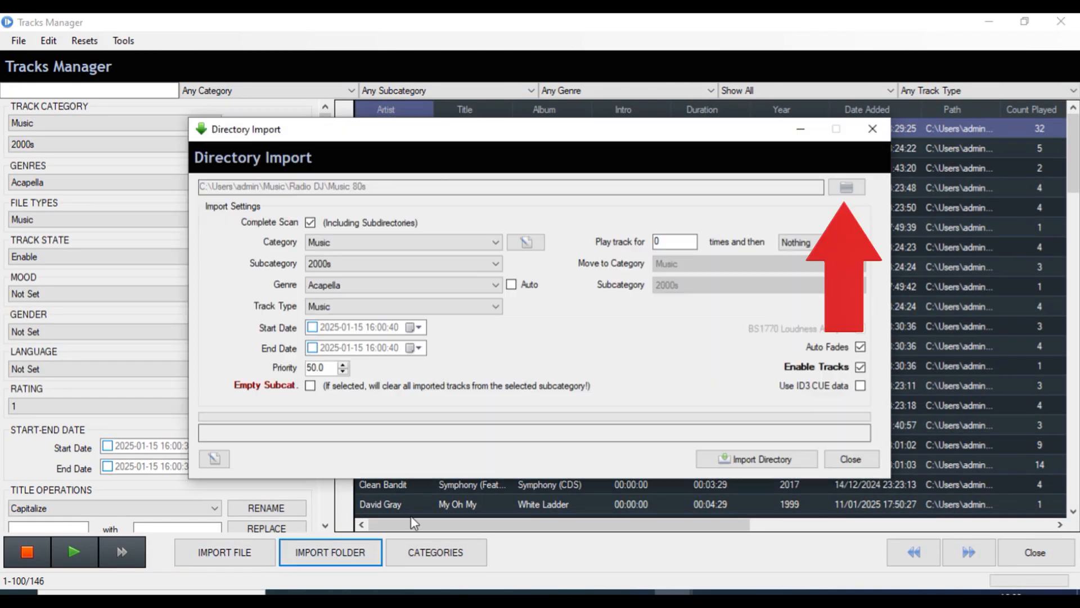
{"action": "left_click", "coordinate": [847, 189]}
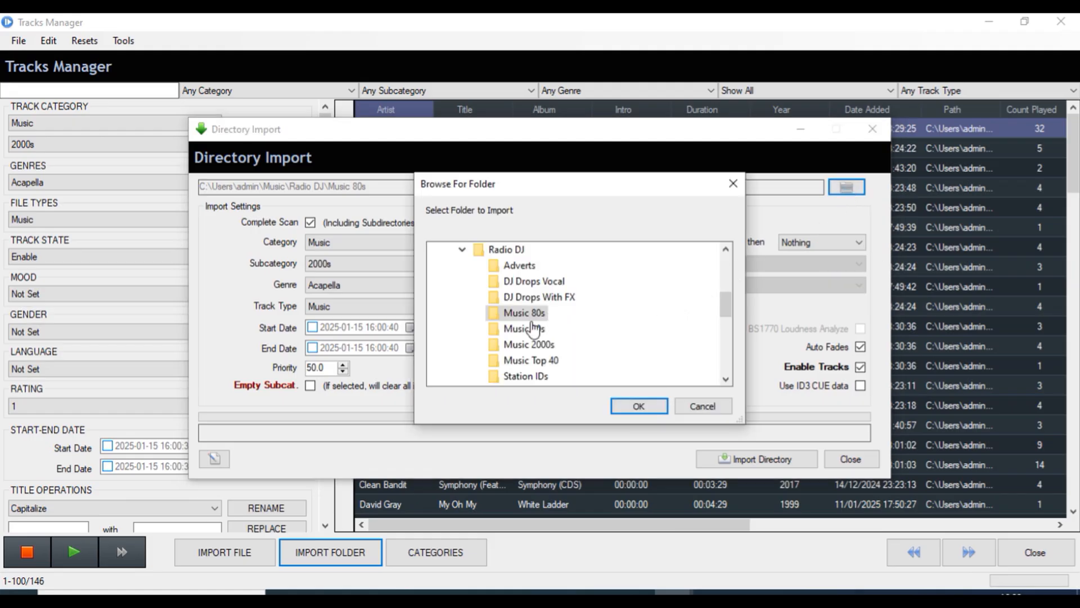
{"action": "left_click", "coordinate": [629, 406]}
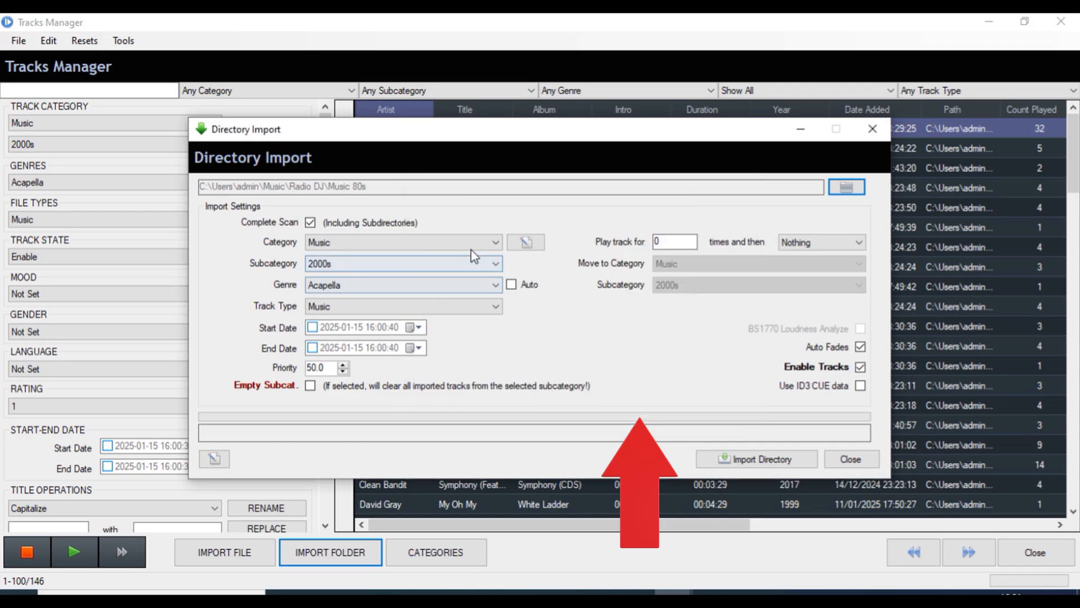
Set the import to category Music, subcategory 80s and genre Pop
{"action": "left_click", "coordinate": [465, 243]}
{"action": "left_click", "coordinate": [467, 250]}
{"action": "left_click", "coordinate": [470, 264]}
{"action": "left_click", "coordinate": [439, 290]}
{"action": "left_click", "coordinate": [442, 287]}
{"action": "left_click_drag", "start_coordinate": [494, 326], "coordinate": [507, 484]}
{"action": "left_click", "coordinate": [374, 433]}
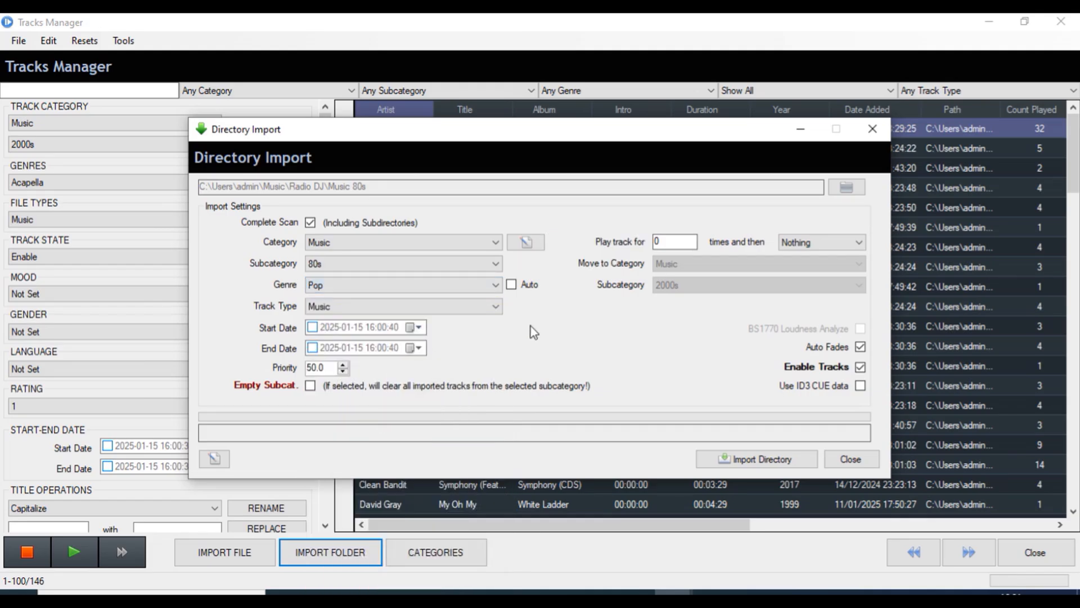
{"action": "left_click", "coordinate": [526, 241]}
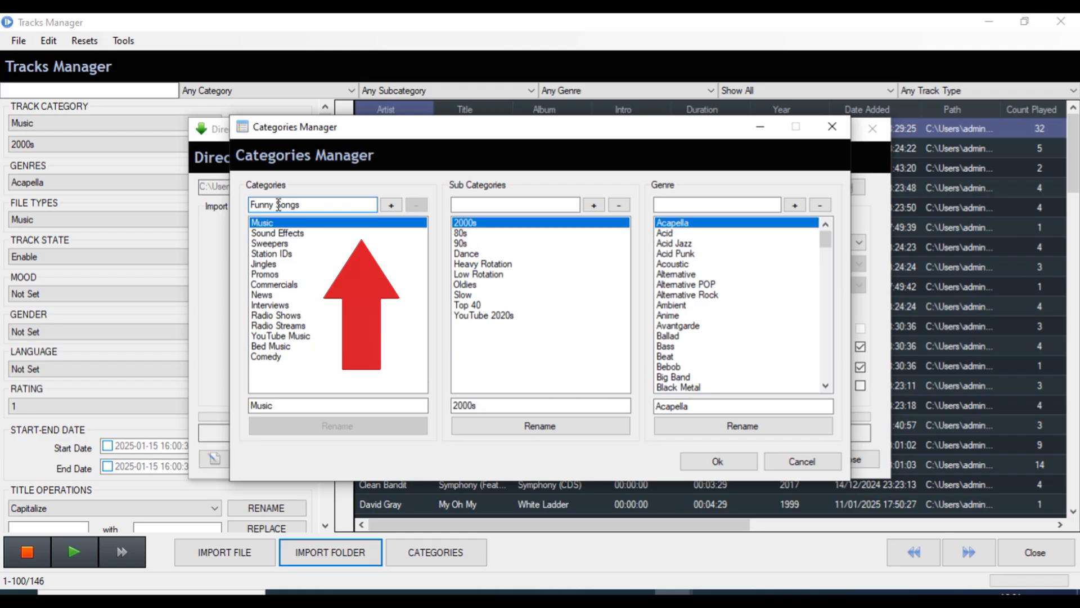
Add category 'Funny Songs', subcategory 'Sad Songs' and genre 'Alternative Sad', then save the changes
{"action": "left_click", "coordinate": [391, 205]}
{"action": "left_click", "coordinate": [481, 204]}
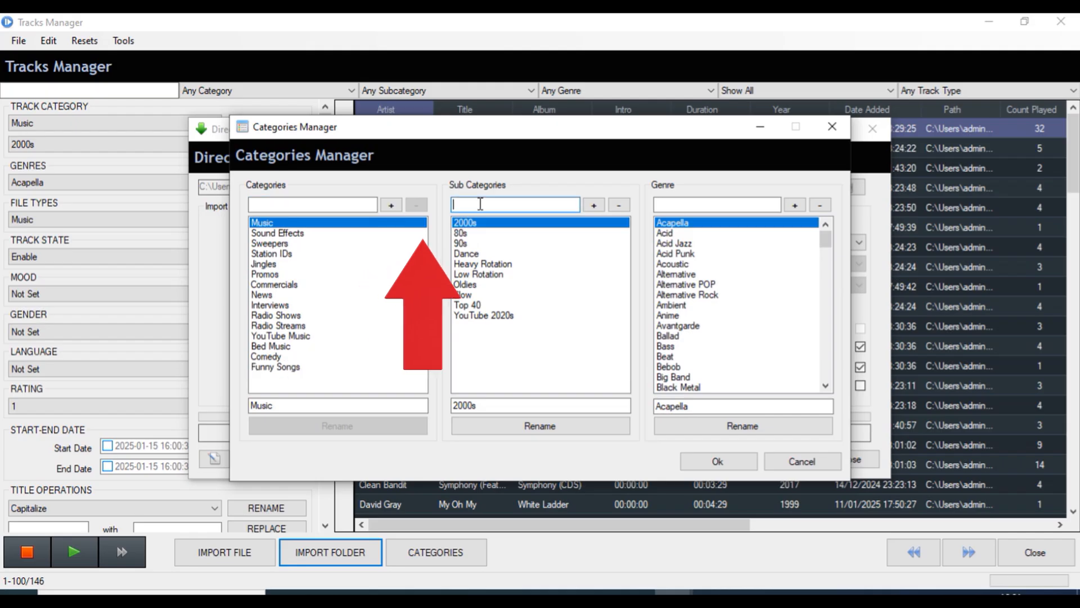
{"action": "type", "text": "Sad Songs"}
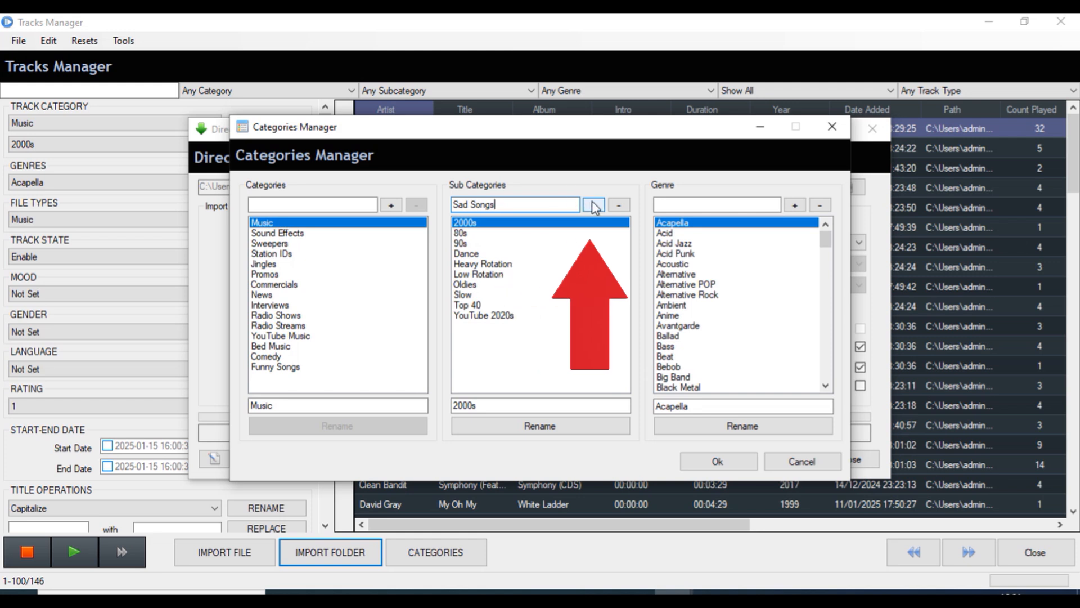
{"action": "left_click", "coordinate": [594, 204]}
{"action": "left_click", "coordinate": [717, 205]}
{"action": "type", "text": "Alternative Sad"}
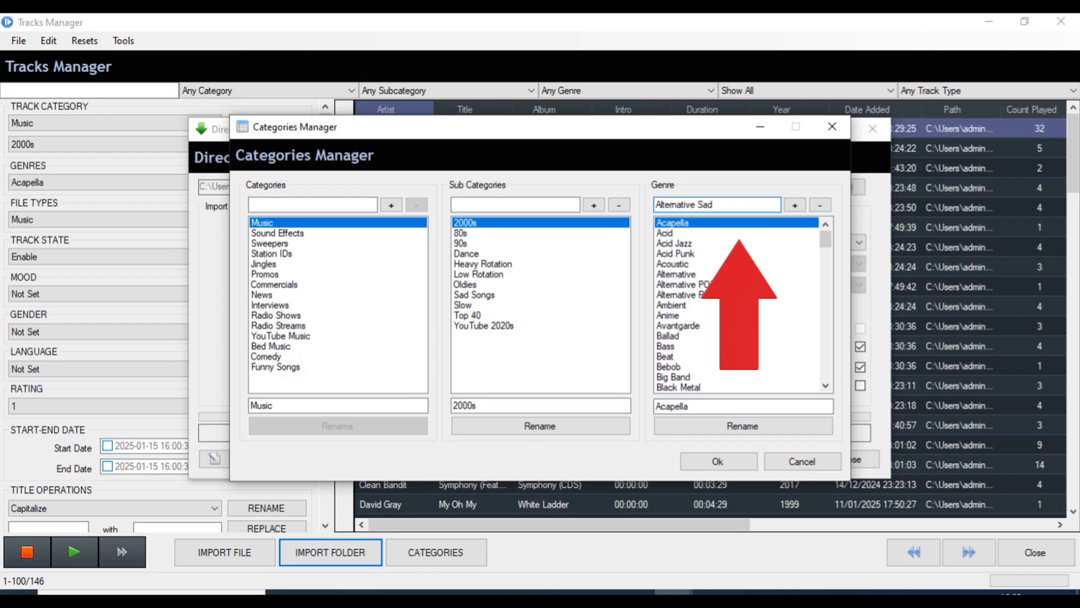
{"action": "left_click", "coordinate": [795, 204]}
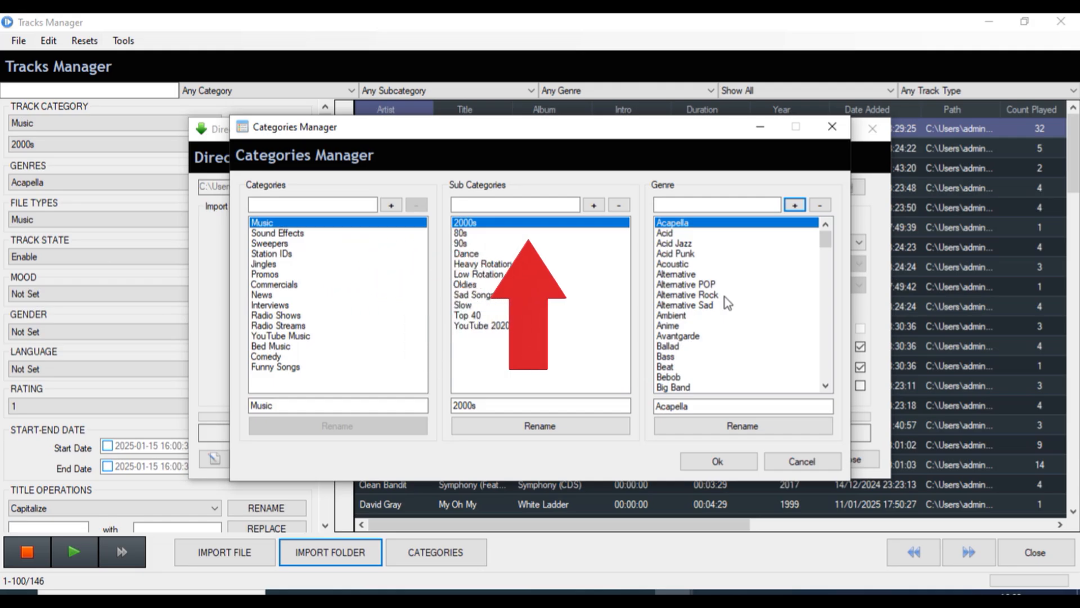
{"action": "left_click", "coordinate": [700, 460]}
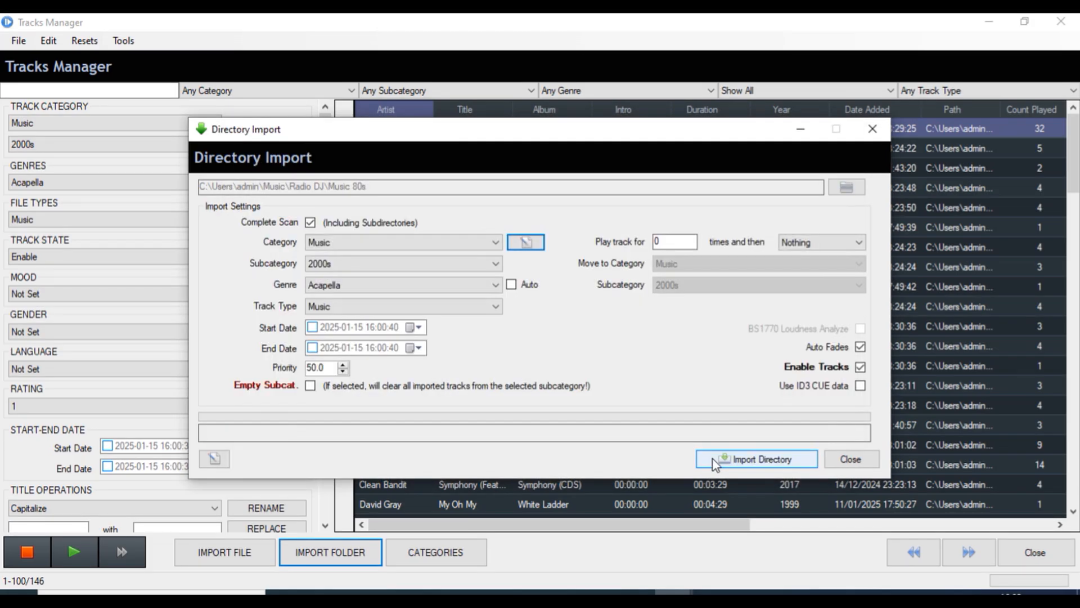
Import the Music 80s folder as subcategory 80s, genre Pop
{"action": "left_click", "coordinate": [495, 263]}
{"action": "left_click", "coordinate": [477, 291]}
{"action": "left_click", "coordinate": [489, 285]}
{"action": "scroll", "coordinate": [461, 507], "scroll_direction": "down", "scroll_amount": 10}
{"action": "left_click", "coordinate": [478, 331]}
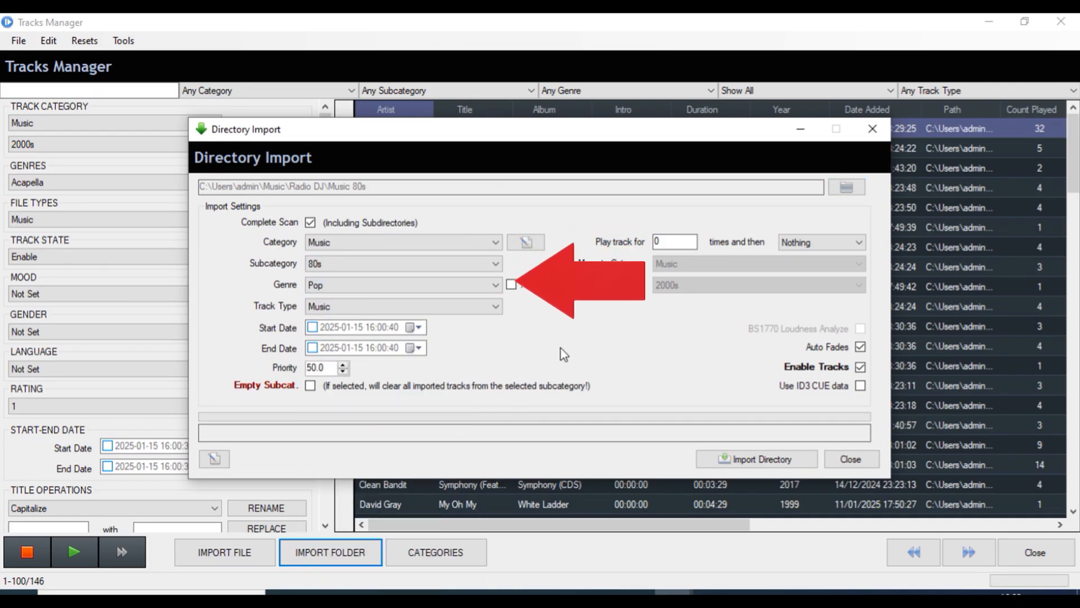
{"action": "left_click", "coordinate": [735, 460]}
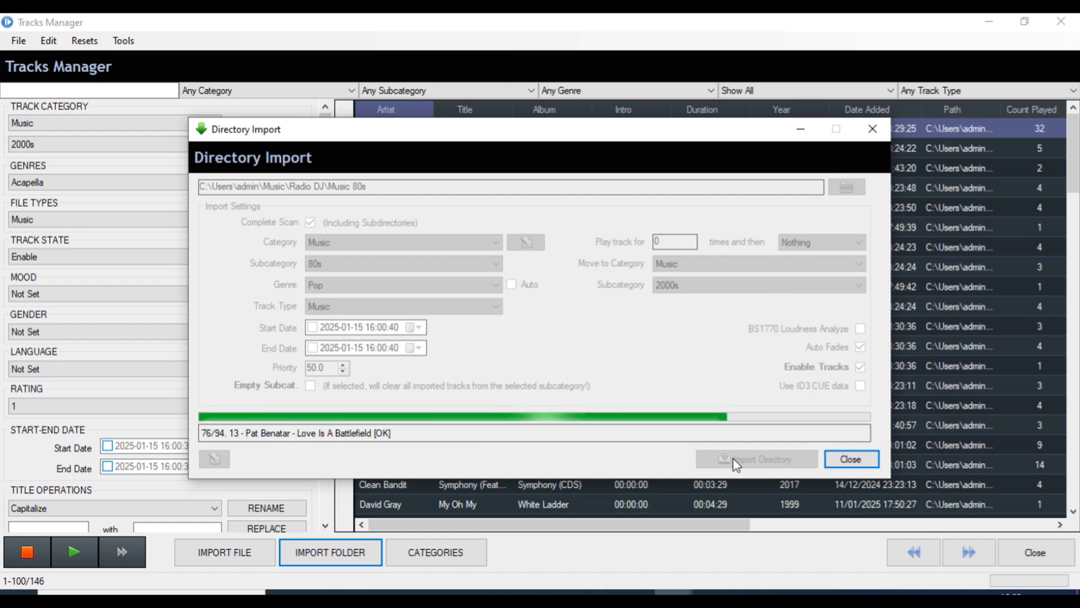
{"action": "left_click", "coordinate": [848, 460]}
Import the Music 90s folder as subcategory 90s, genre Pop, then close Tracks Manager
{"action": "left_click", "coordinate": [339, 553]}
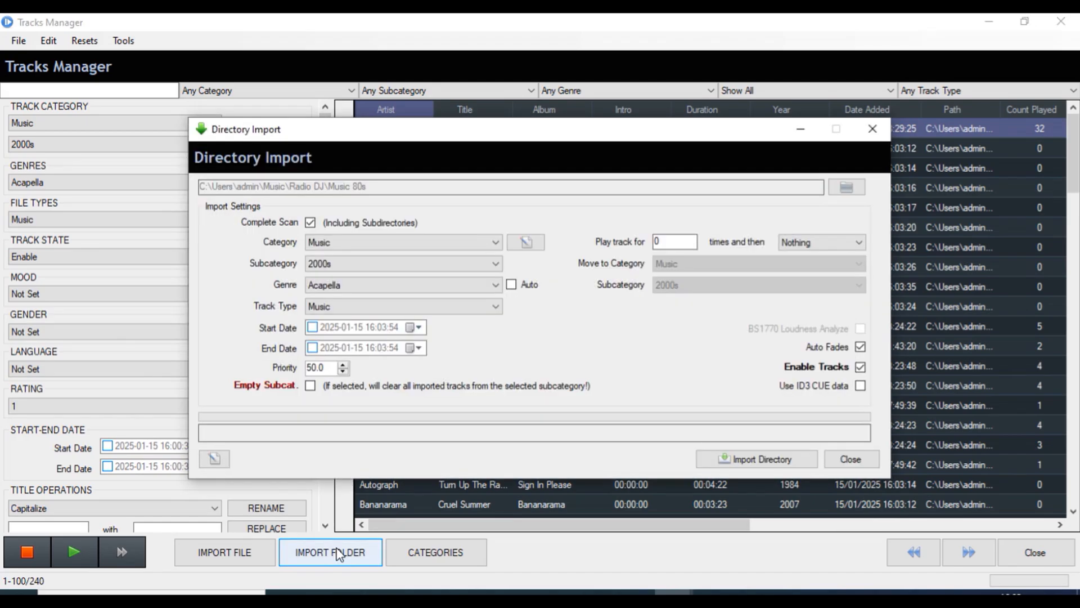
{"action": "left_click", "coordinate": [469, 265]}
{"action": "left_click", "coordinate": [394, 321]}
{"action": "left_click", "coordinate": [464, 285]}
{"action": "left_click", "coordinate": [416, 348]}
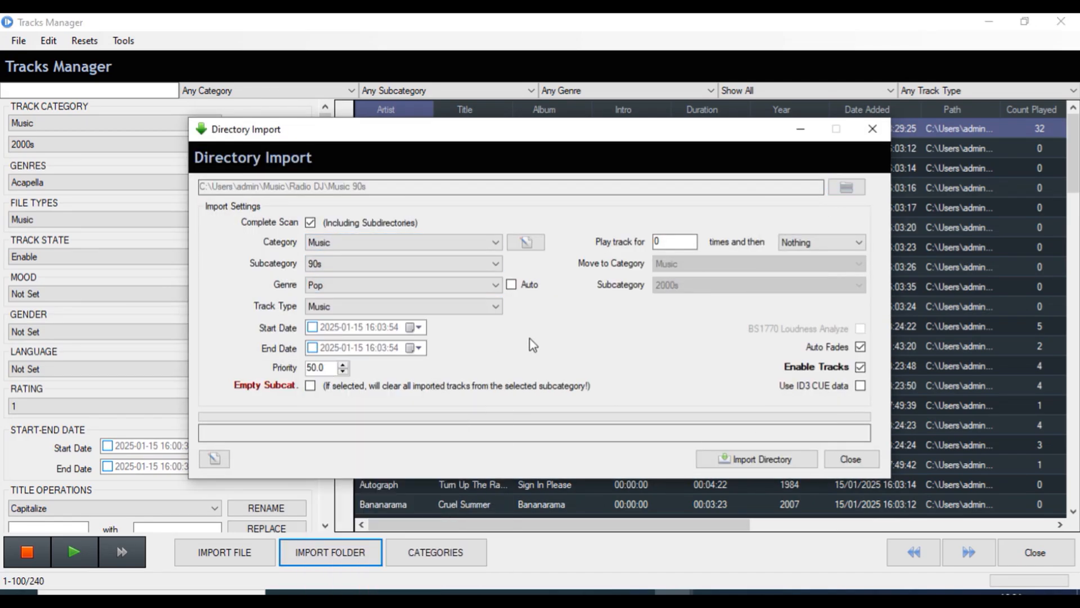
{"action": "left_click", "coordinate": [754, 459]}
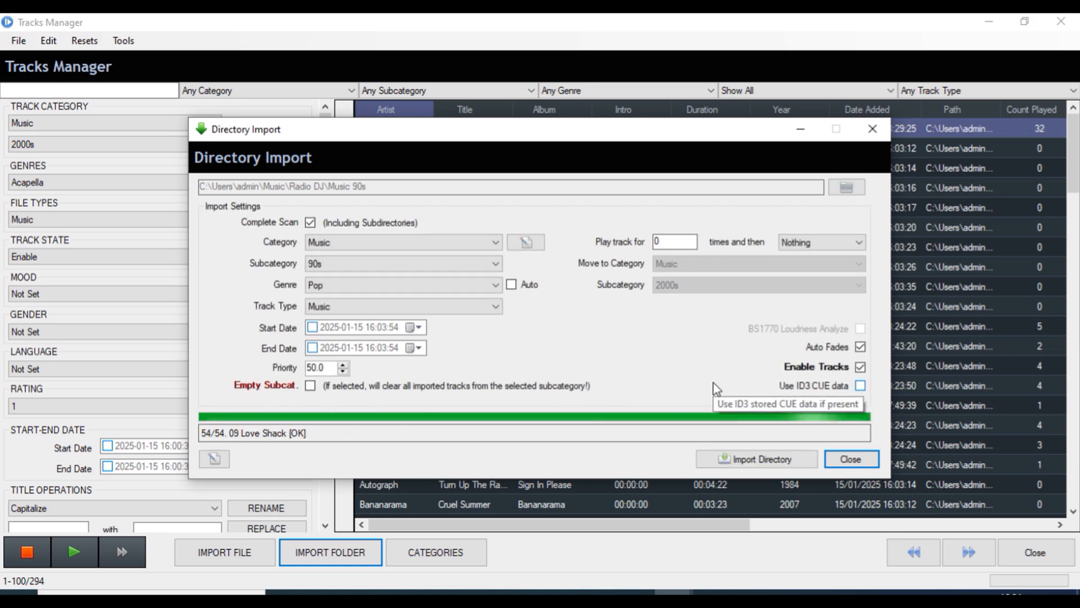
{"action": "left_click", "coordinate": [850, 458]}
{"action": "left_click", "coordinate": [1020, 558]}
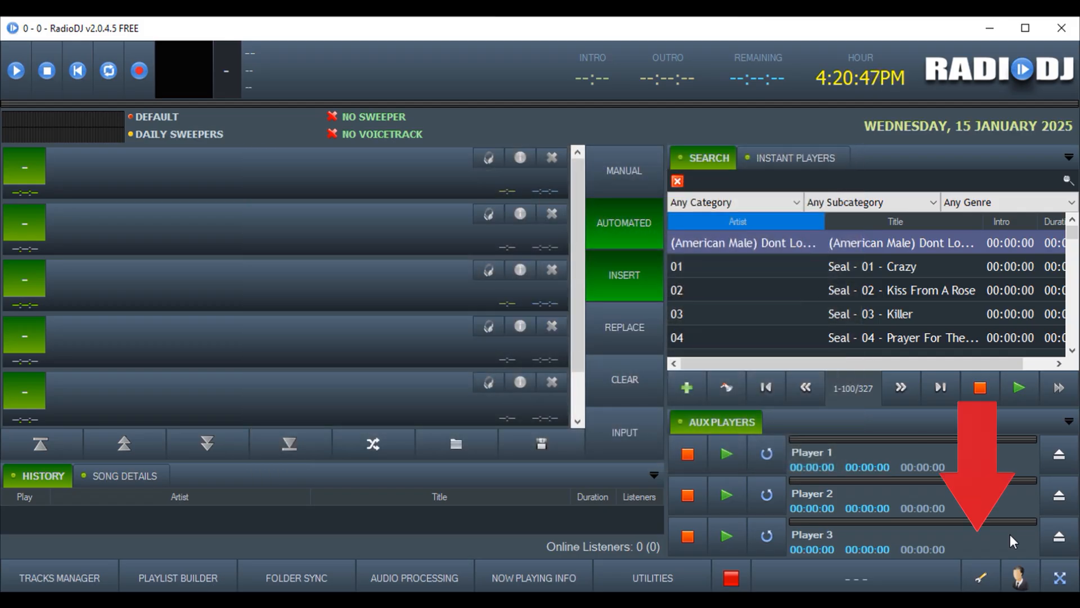
Open the Track Rotation editor from the settings and start a new empty rotation
{"action": "left_click", "coordinate": [982, 582]}
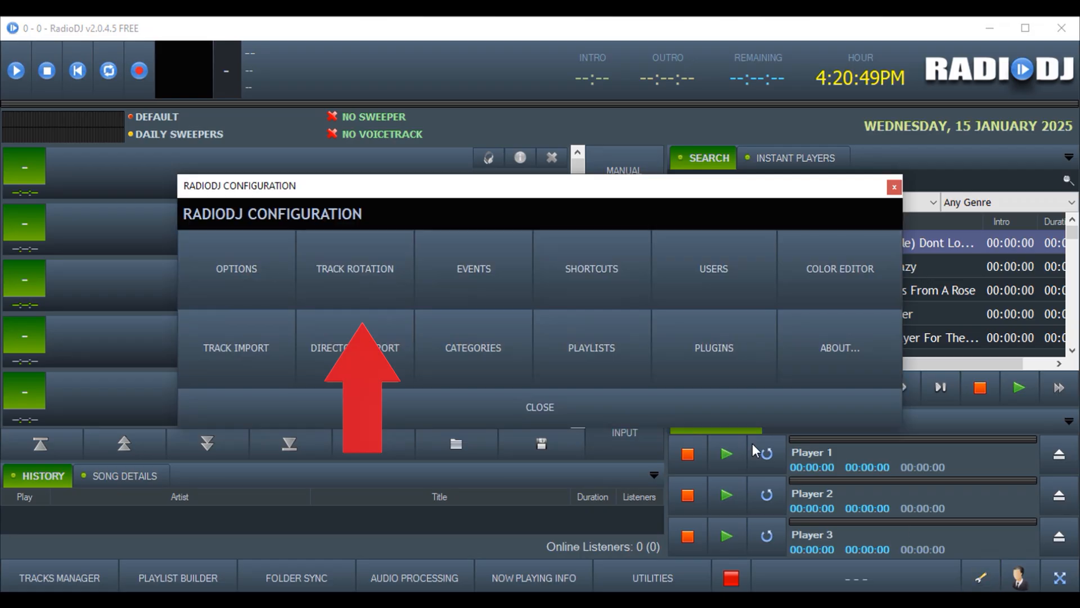
{"action": "left_click", "coordinate": [355, 286]}
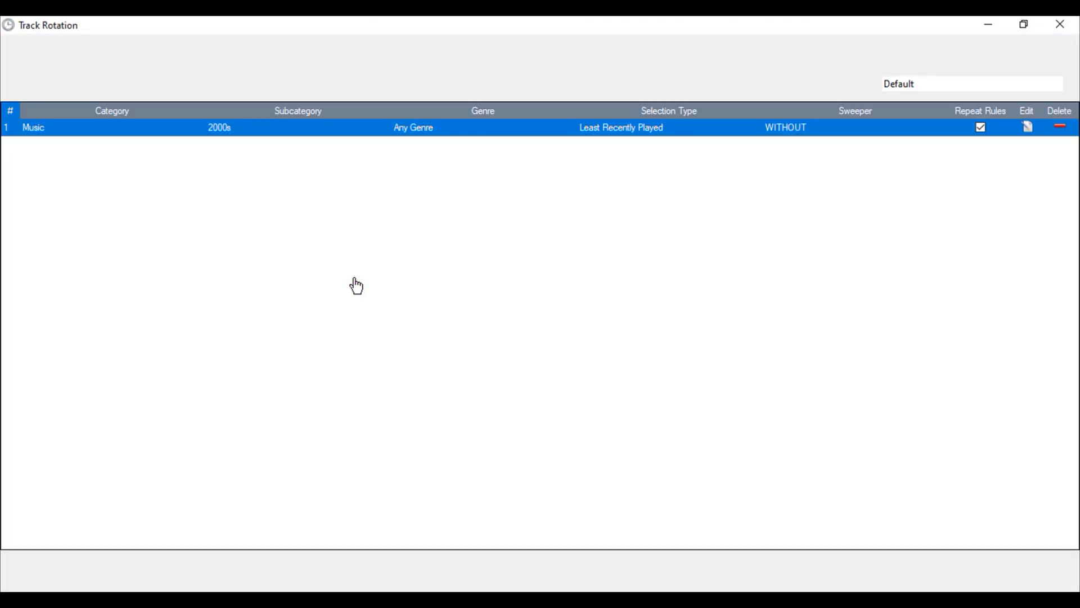
{"action": "left_click", "coordinate": [968, 83]}
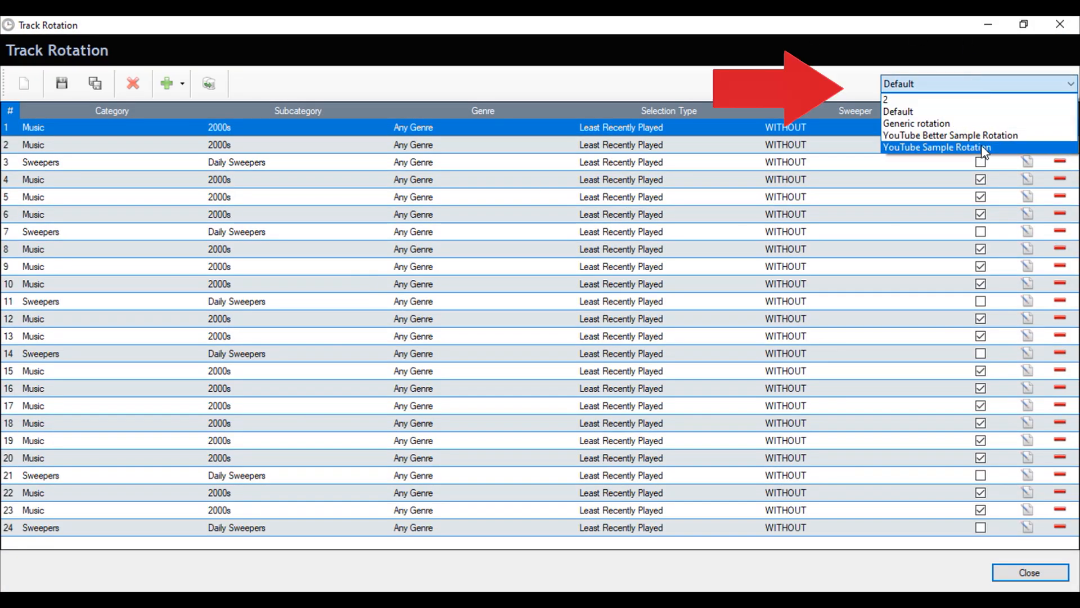
{"action": "left_click", "coordinate": [901, 111]}
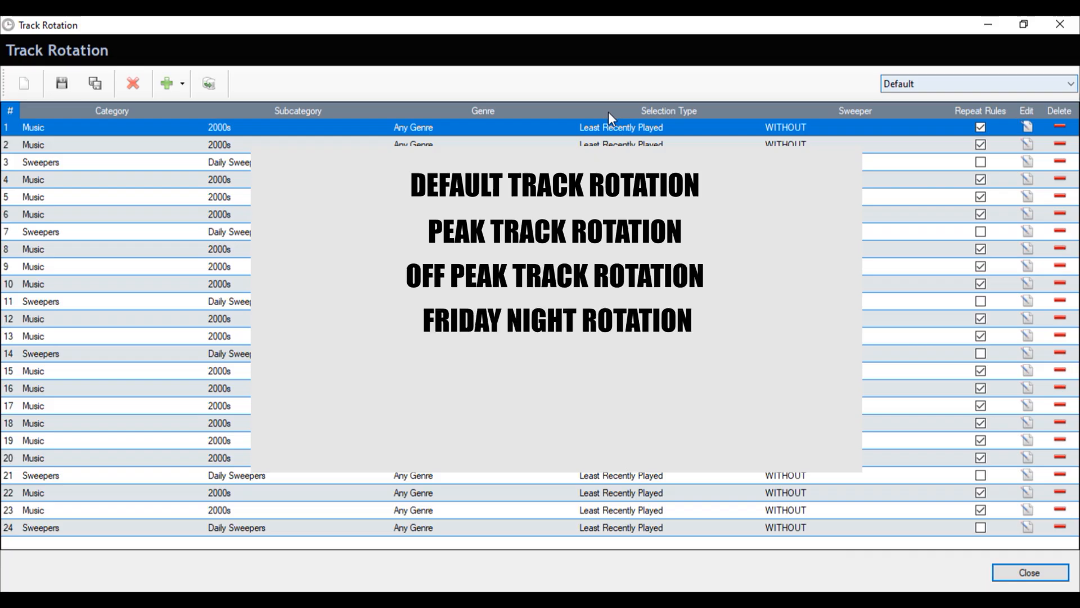
{"action": "left_click", "coordinate": [24, 83]}
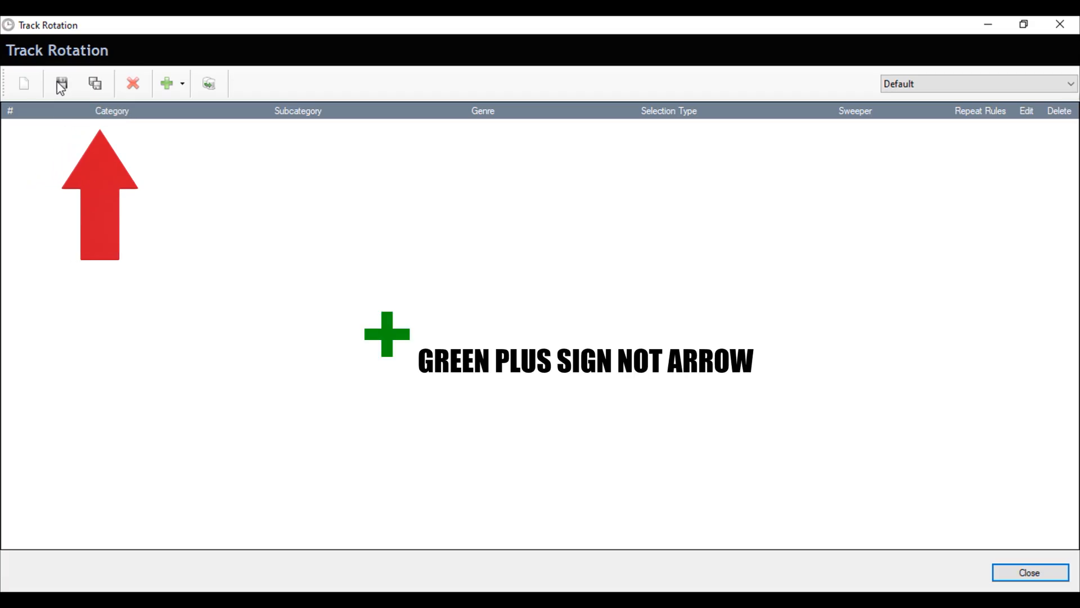
Add a Music 80s category entry and duplicate it into four 80s entries
{"action": "left_click", "coordinate": [168, 86]}
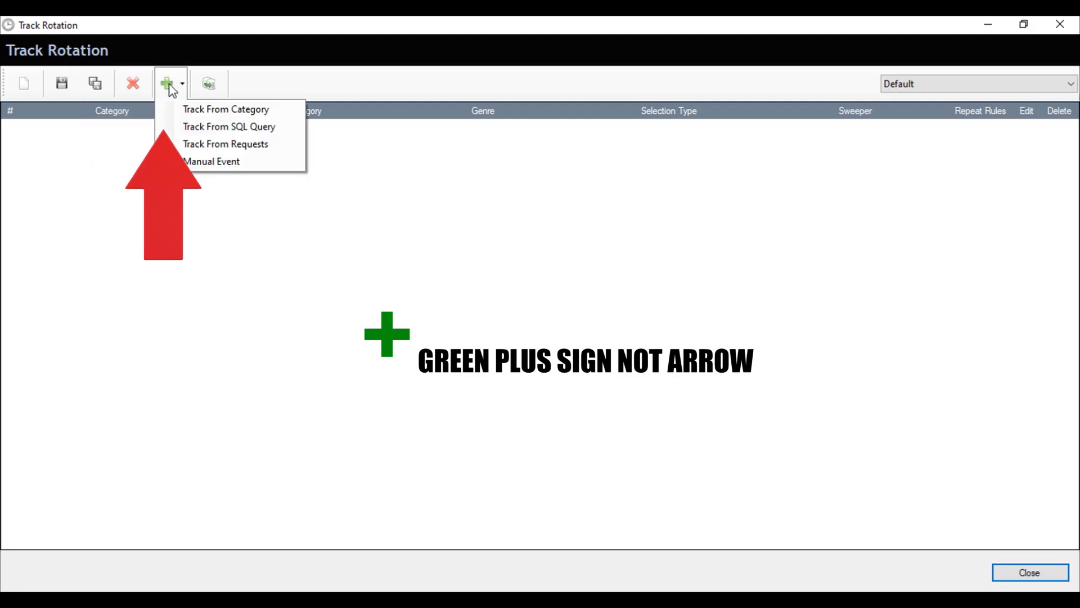
{"action": "left_click", "coordinate": [218, 112]}
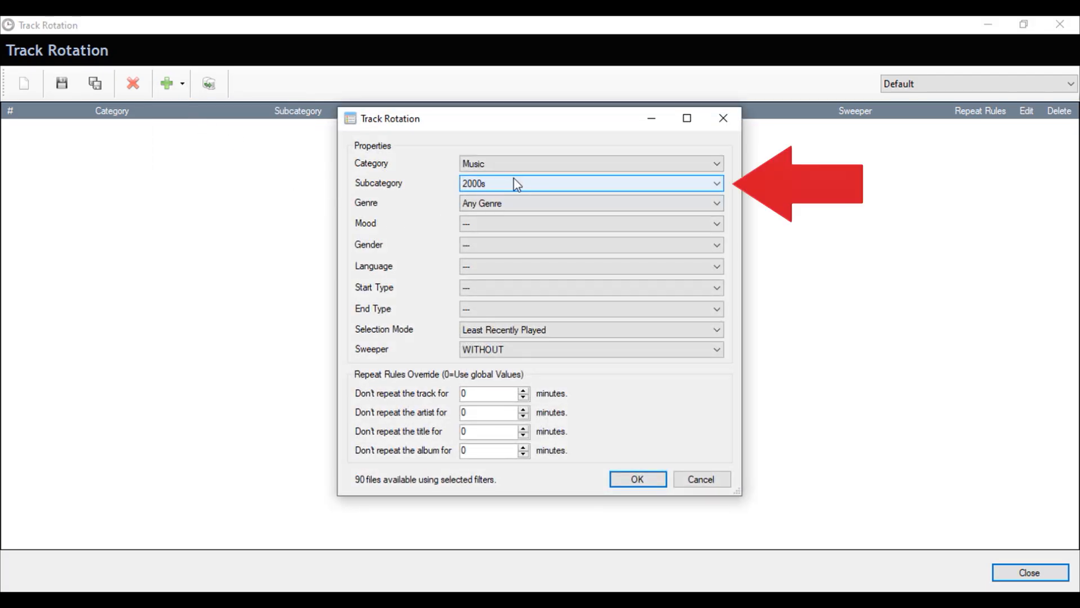
{"action": "left_click", "coordinate": [515, 182]}
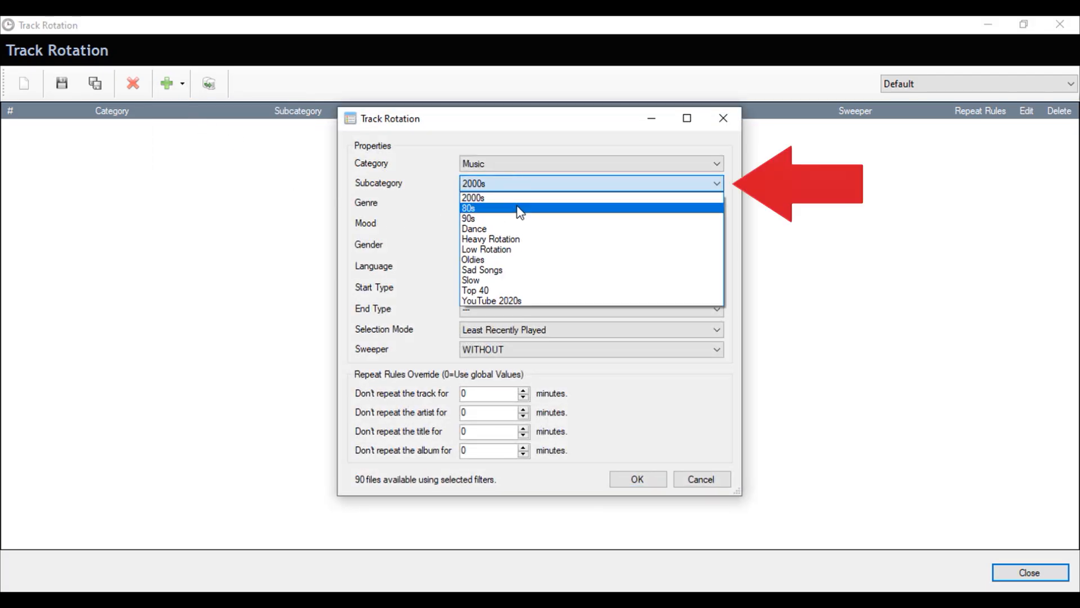
{"action": "left_click", "coordinate": [519, 210]}
{"action": "left_click", "coordinate": [633, 482]}
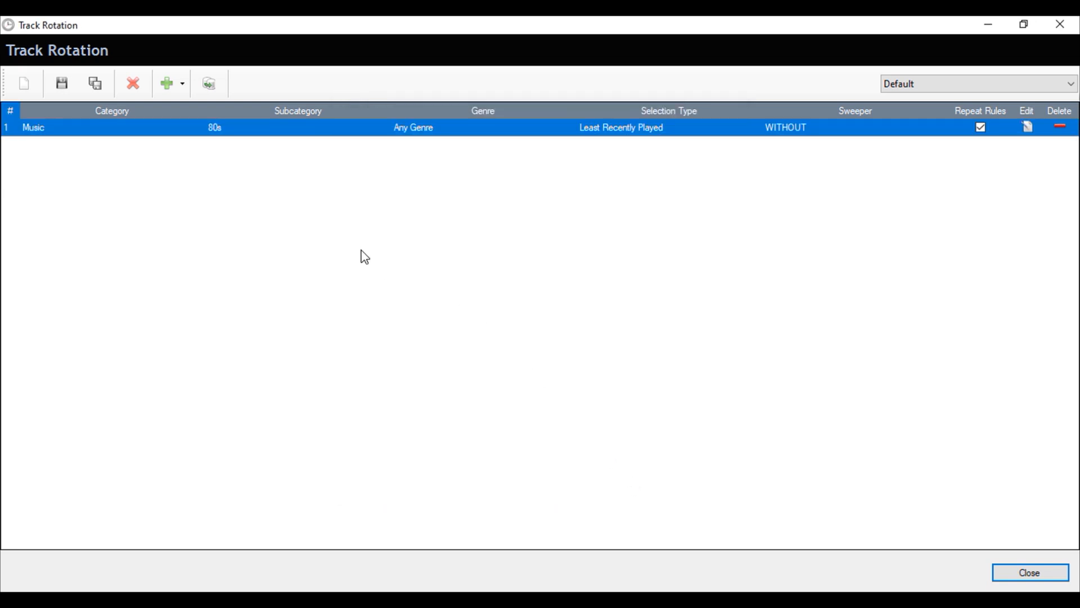
{"action": "left_click", "coordinate": [209, 88]}
{"action": "left_click", "coordinate": [210, 89]}
{"action": "left_click", "coordinate": [209, 88]}
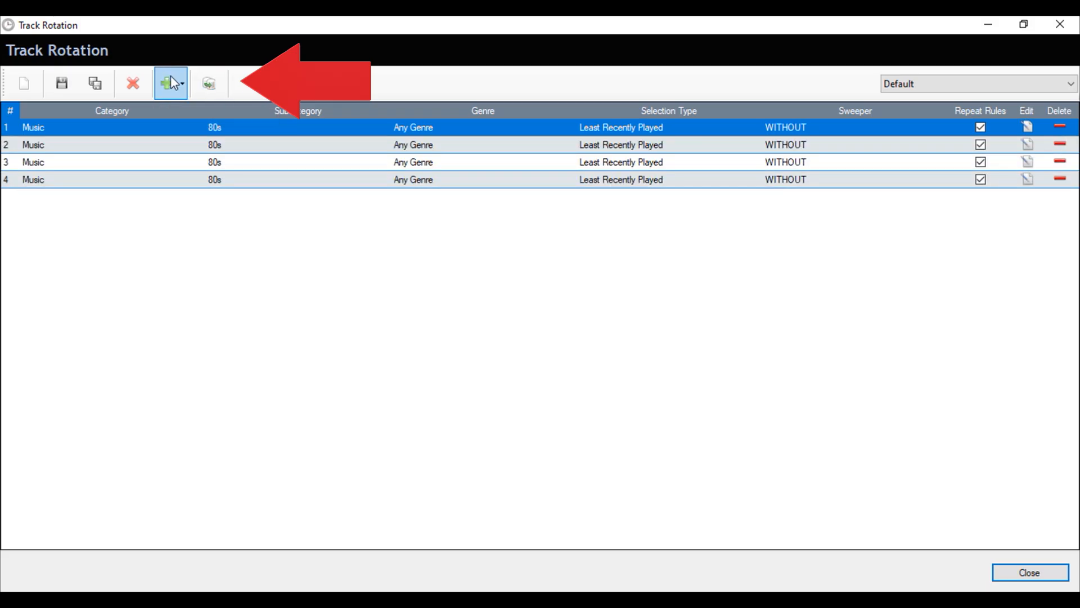
Add a fifth entry picking tracks from Music, subcategory 90s
{"action": "left_click", "coordinate": [167, 86]}
{"action": "left_click", "coordinate": [207, 107]}
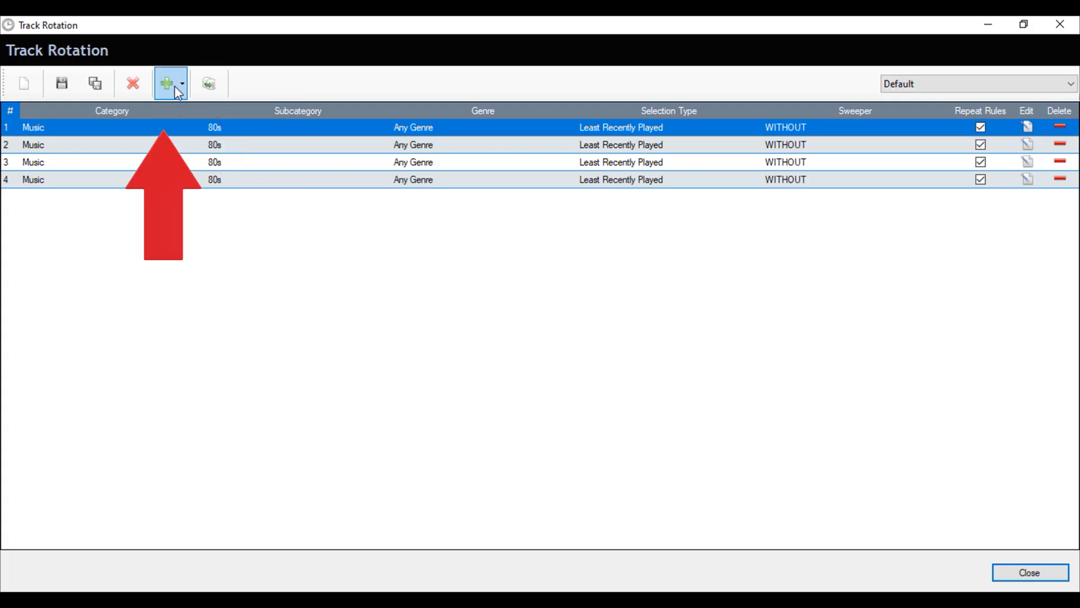
{"action": "left_click", "coordinate": [175, 87]}
{"action": "left_click", "coordinate": [198, 105]}
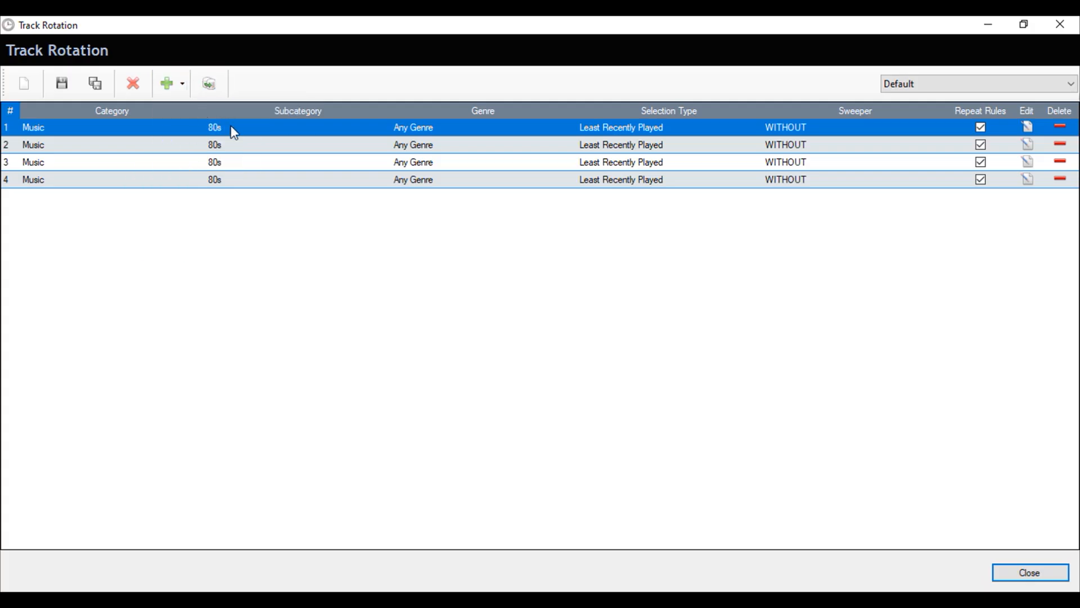
{"action": "left_click", "coordinate": [529, 183]}
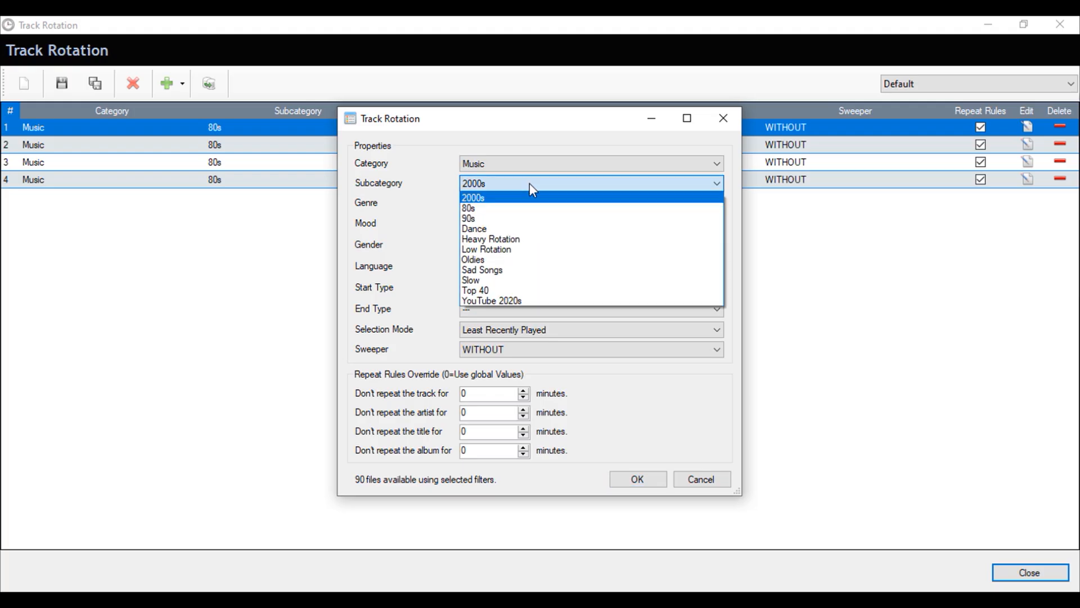
{"action": "left_click", "coordinate": [525, 224]}
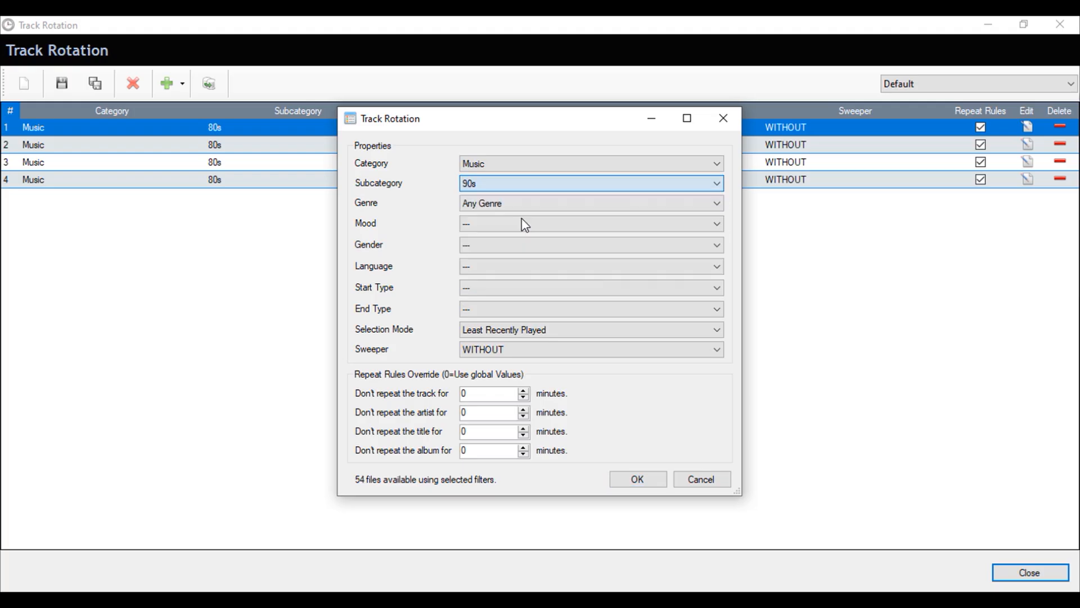
{"action": "left_click", "coordinate": [637, 478]}
{"action": "key", "text": "Down"}
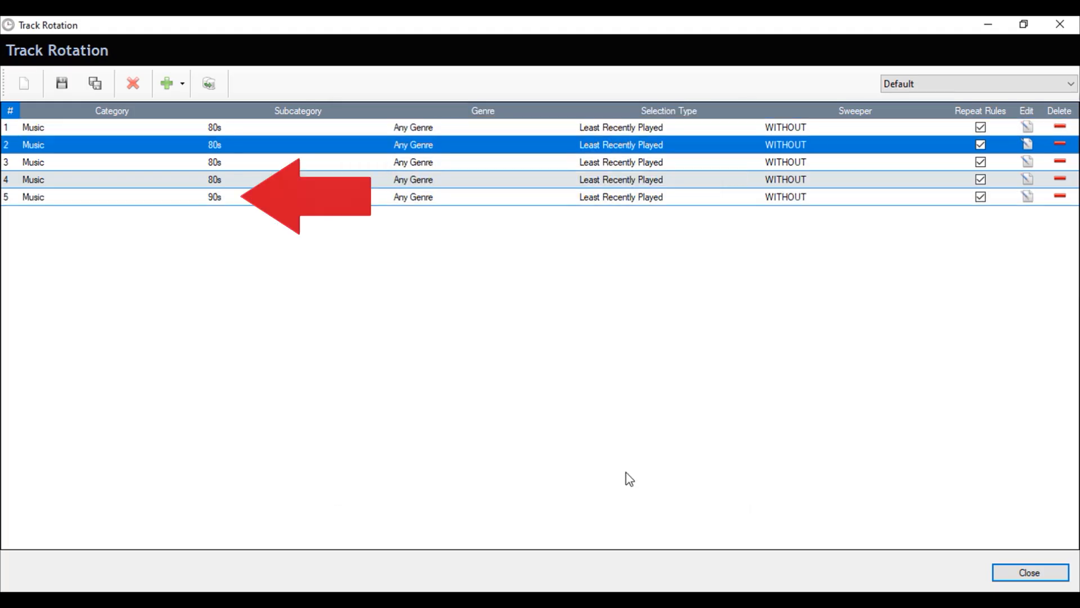
Move the 90s music entry to the top and make two more copies
{"action": "left_click", "coordinate": [246, 199]}
{"action": "left_click_drag", "start_coordinate": [250, 158], "coordinate": [251, 129]}
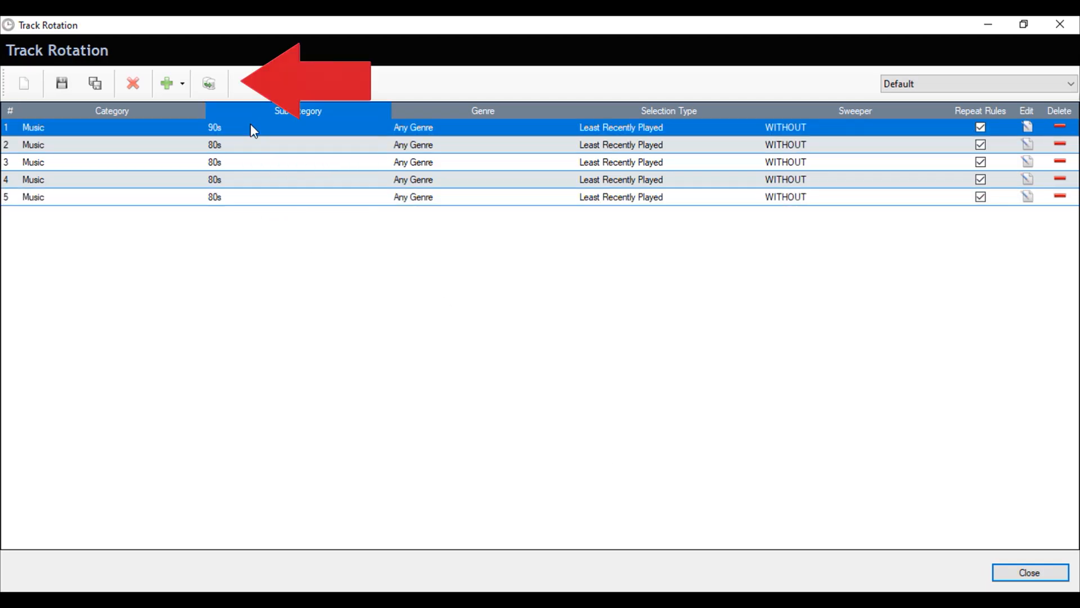
{"action": "left_click", "coordinate": [209, 84]}
{"action": "left_click", "coordinate": [210, 84]}
{"action": "left_click", "coordinate": [210, 85]}
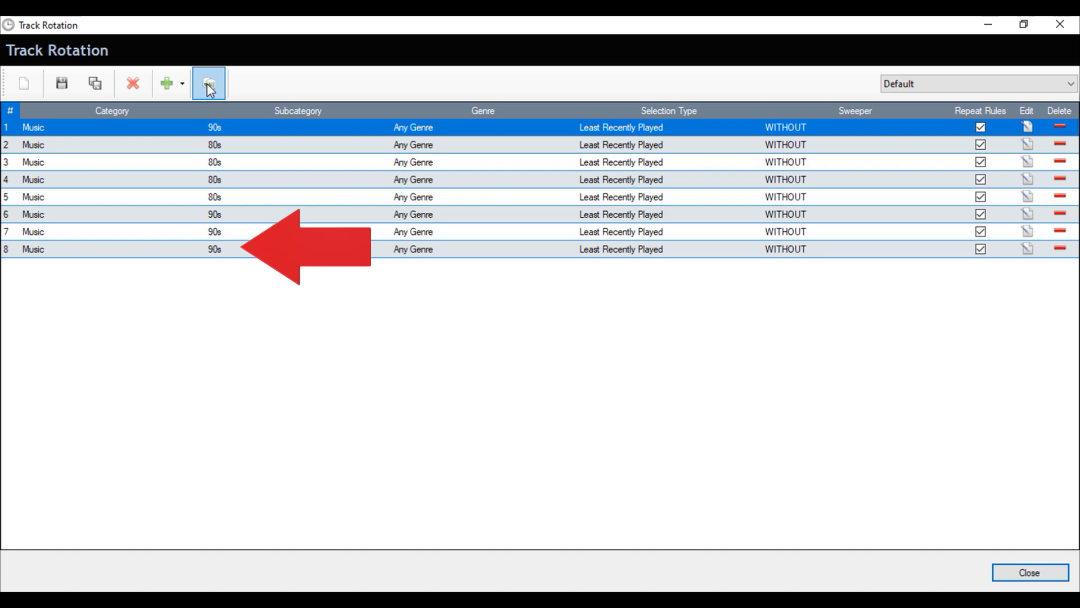
Add a Music 2000s entry and duplicate it
{"action": "left_click", "coordinate": [209, 90]}
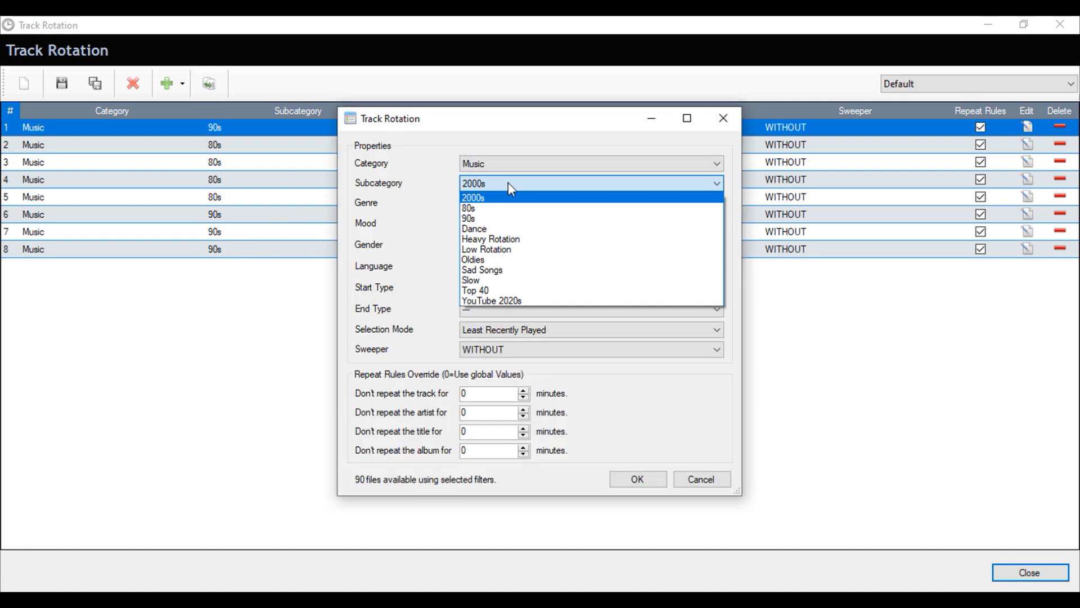
{"action": "left_click", "coordinate": [508, 194]}
{"action": "left_click", "coordinate": [634, 478]}
{"action": "left_click", "coordinate": [208, 93]}
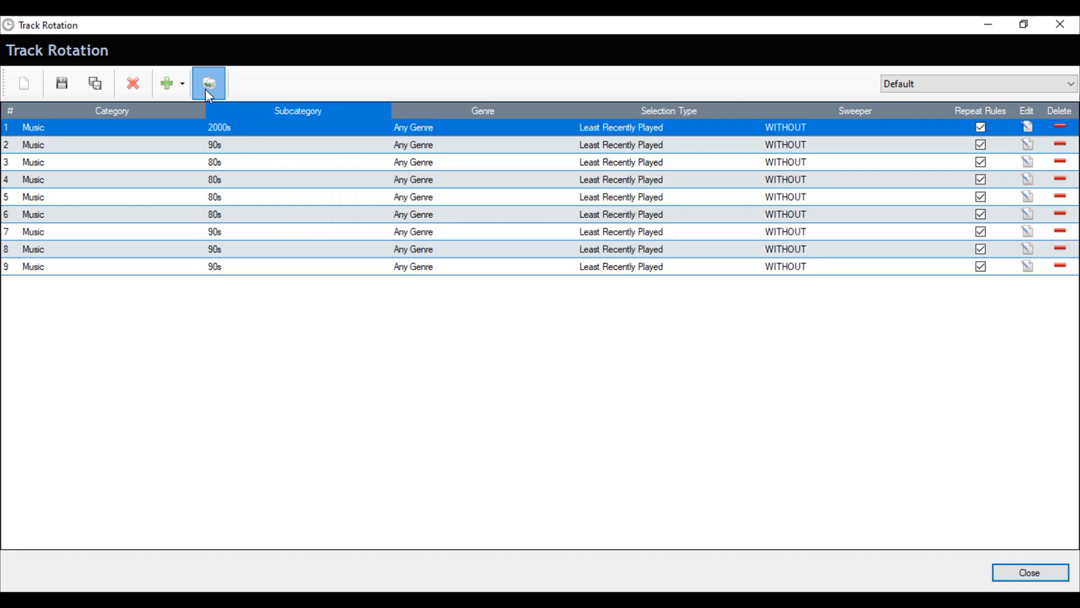
{"action": "left_click", "coordinate": [206, 90]}
{"action": "left_click", "coordinate": [206, 90]}
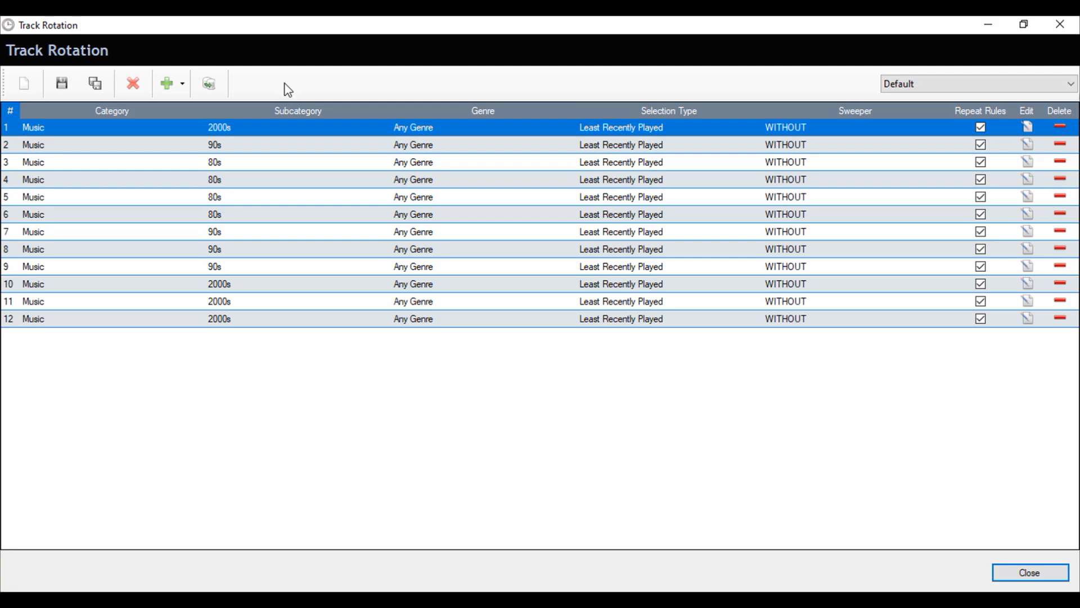
Add a Sweepers / Daily Sweepers entry, move it to the top and make copies
{"action": "double_click", "coordinate": [214, 126]}
{"action": "left_click", "coordinate": [518, 164]}
{"action": "left_click", "coordinate": [508, 196]}
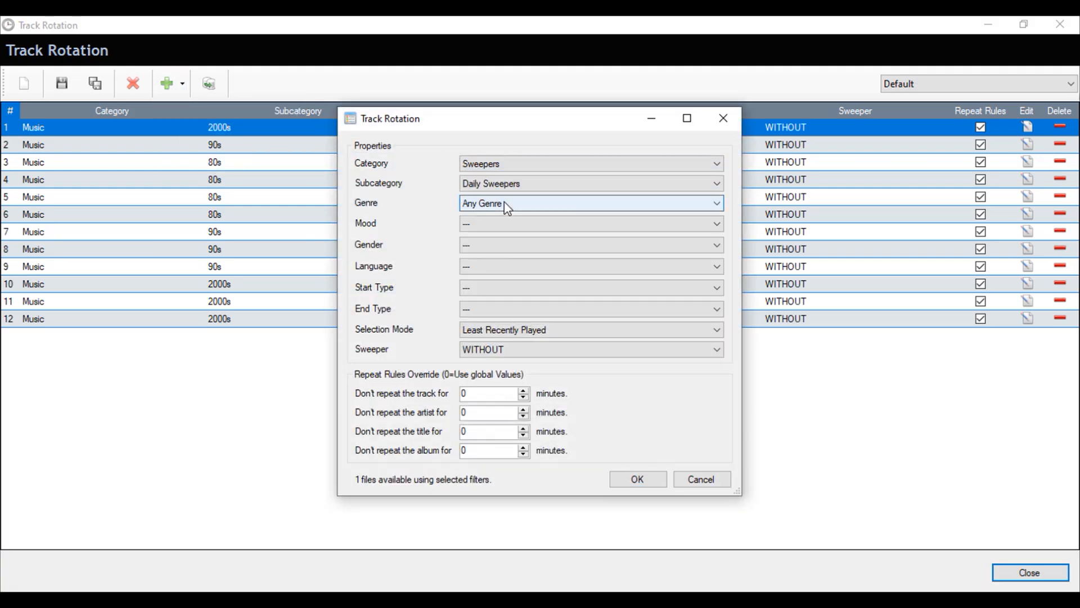
{"action": "left_click", "coordinate": [636, 479]}
{"action": "left_click", "coordinate": [235, 339]}
{"action": "left_click_drag", "start_coordinate": [235, 340], "coordinate": [212, 133]}
{"action": "left_click", "coordinate": [223, 128]}
{"action": "left_click", "coordinate": [208, 83]}
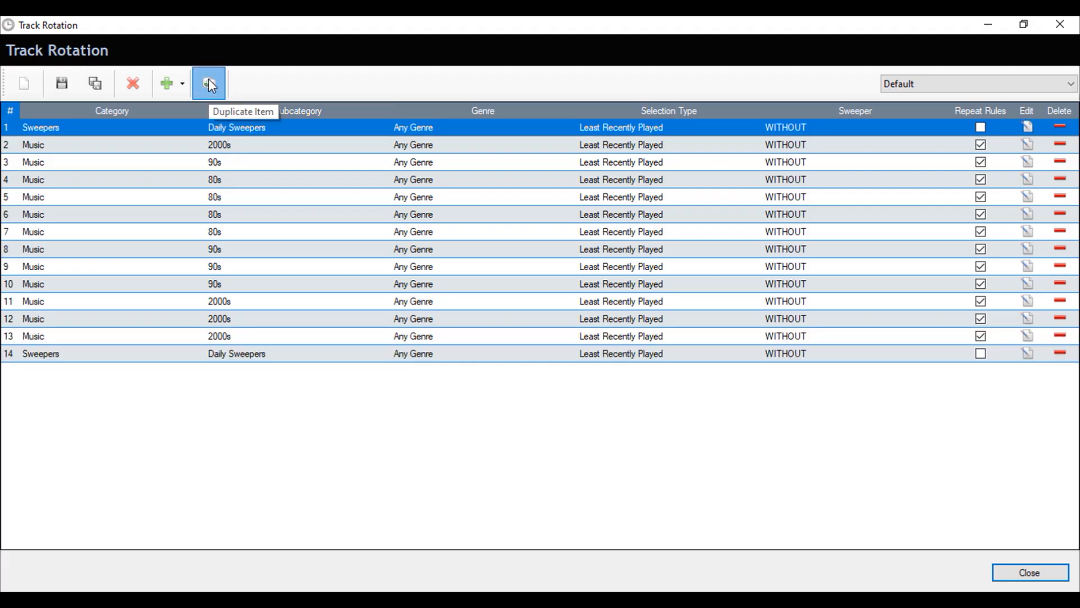
{"action": "left_click", "coordinate": [209, 84]}
{"action": "left_click", "coordinate": [208, 84]}
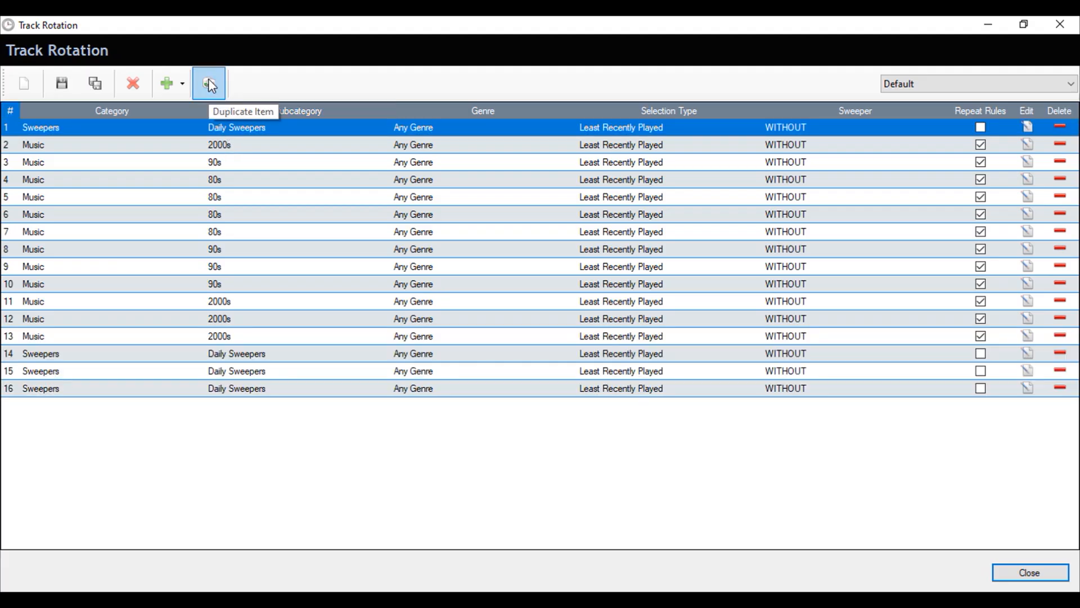
Change the first 2000s music entry's sweeper to INTRO
{"action": "left_click", "coordinate": [1027, 145]}
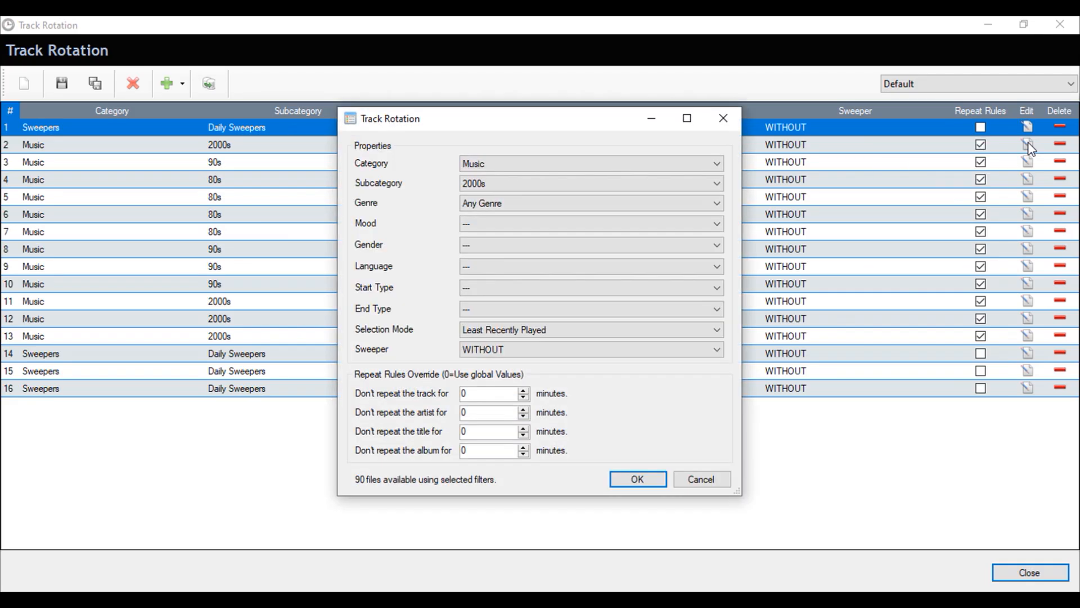
{"action": "left_click", "coordinate": [688, 350]}
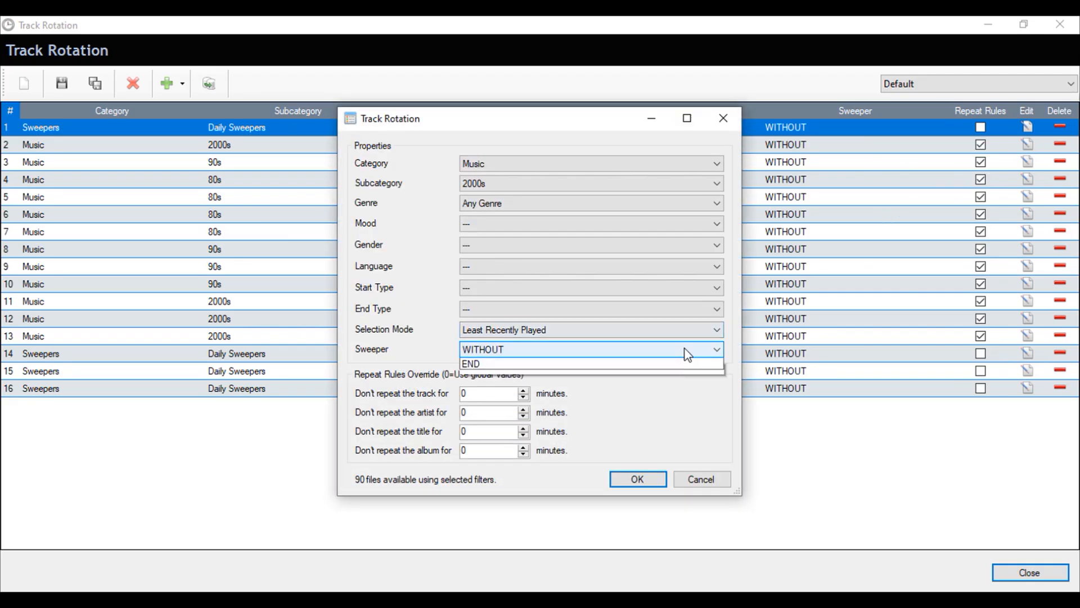
{"action": "left_click", "coordinate": [580, 388]}
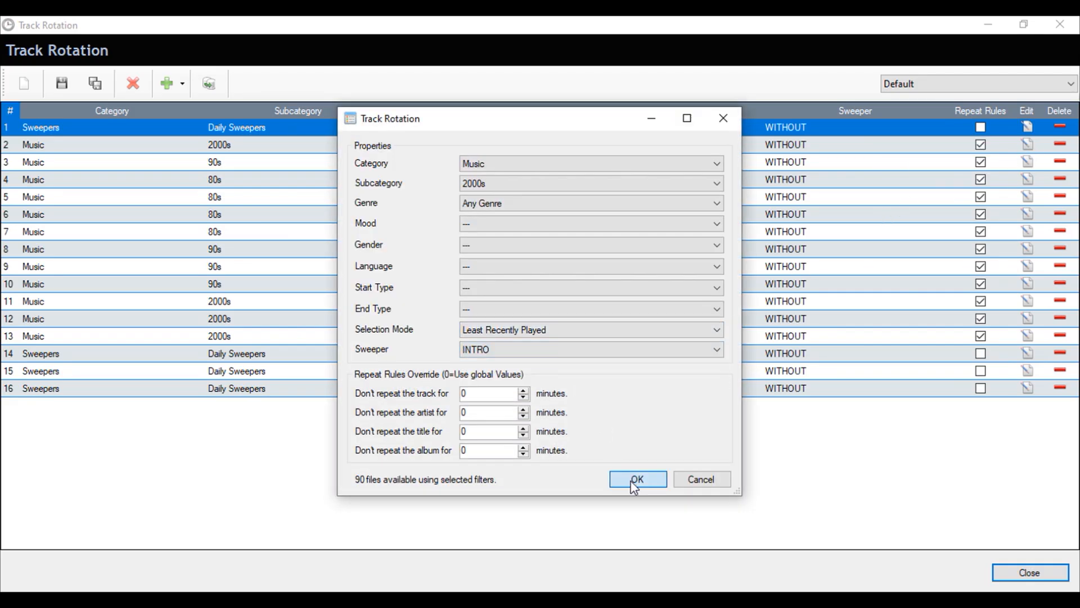
{"action": "left_click", "coordinate": [634, 480]}
Add a Commercials / Paid Commercials entry, move it to the top and duplicate it
{"action": "left_click", "coordinate": [171, 82]}
{"action": "left_click", "coordinate": [198, 107]}
{"action": "left_click", "coordinate": [529, 353]}
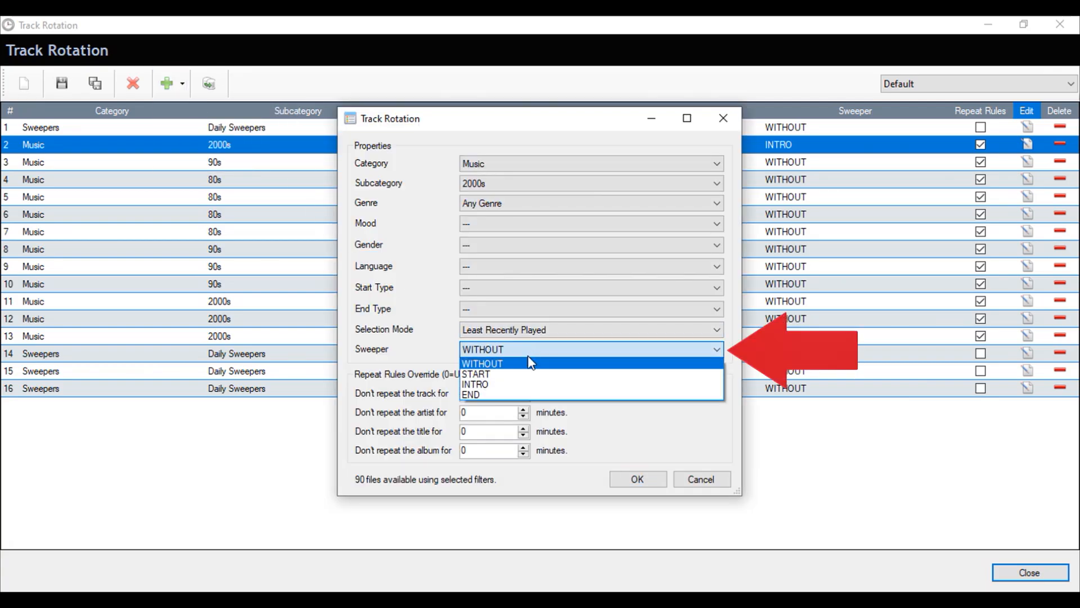
{"action": "left_click", "coordinate": [528, 374]}
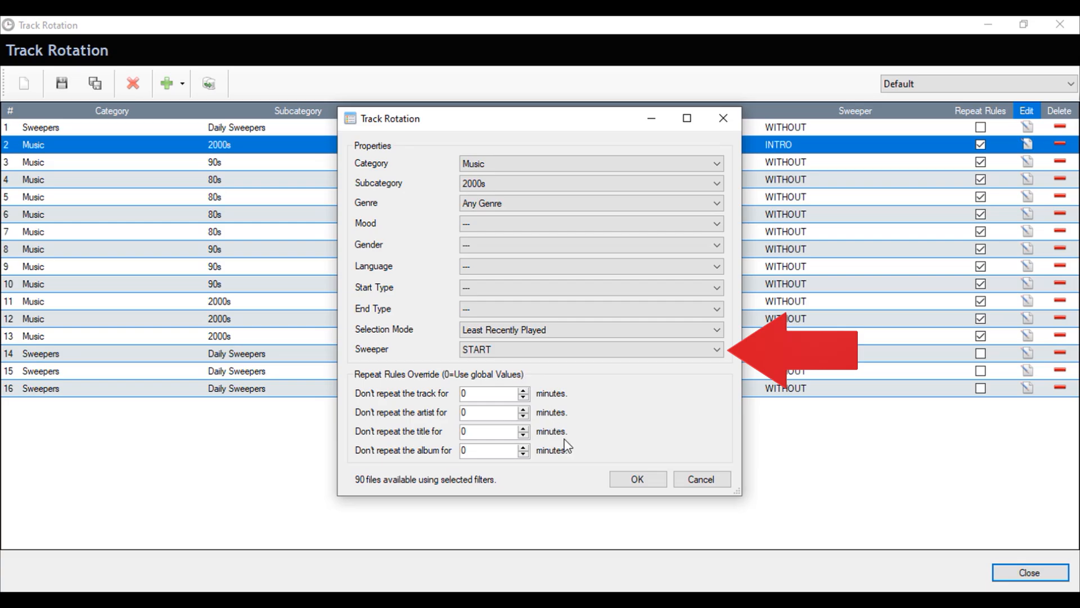
{"action": "left_click", "coordinate": [176, 84]}
{"action": "left_click", "coordinate": [222, 114]}
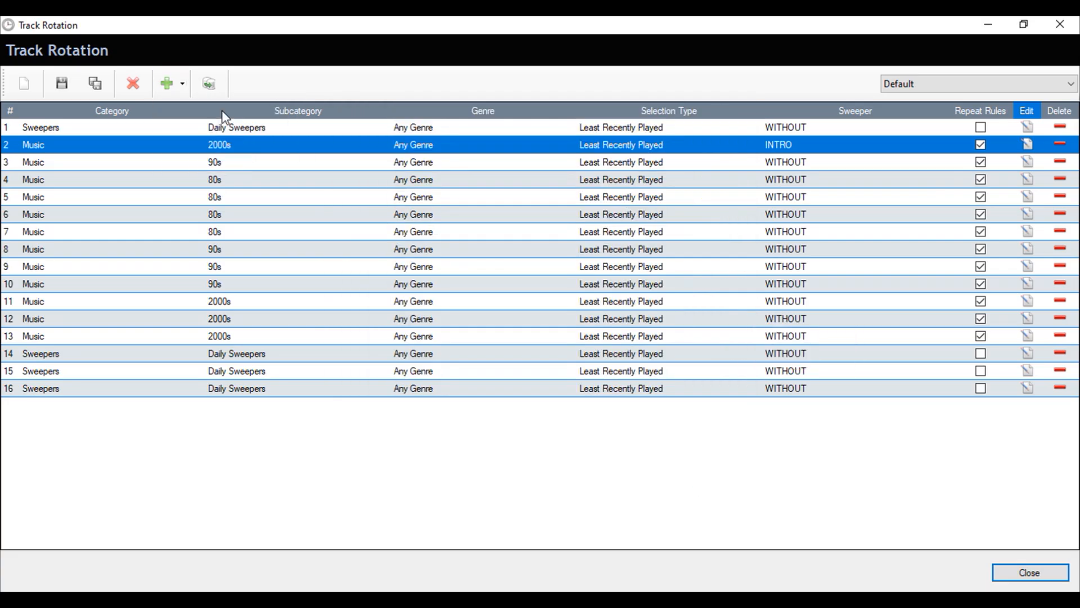
{"action": "left_click", "coordinate": [518, 165]}
{"action": "left_click", "coordinate": [510, 240]}
{"action": "left_click", "coordinate": [637, 478]}
{"action": "left_click_drag", "start_coordinate": [253, 406], "coordinate": [238, 125]}
{"action": "left_click", "coordinate": [214, 86]}
Make another Commercials copy and start spacing Sweepers and Commercials between music rows
{"action": "left_click", "coordinate": [214, 86]}
{"action": "left_click", "coordinate": [215, 87]}
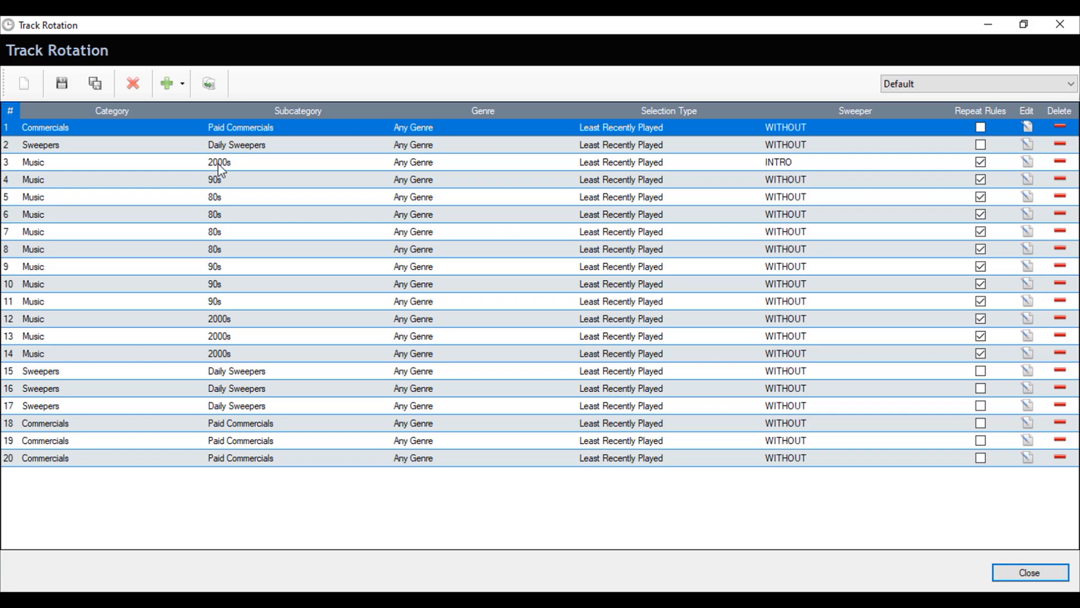
{"action": "left_click_drag", "start_coordinate": [217, 205], "coordinate": [218, 201]}
{"action": "left_click_drag", "start_coordinate": [218, 163], "coordinate": [221, 198]}
{"action": "left_click_drag", "start_coordinate": [225, 145], "coordinate": [228, 215]}
{"action": "left_click_drag", "start_coordinate": [231, 128], "coordinate": [218, 251]}
{"action": "left_click_drag", "start_coordinate": [217, 267], "coordinate": [213, 246]}
{"action": "mouse_move", "coordinate": [217, 319]}
{"action": "left_mouse_down"}
{"action": "mouse_move", "coordinate": [218, 267]}
{"action": "mouse_move", "coordinate": [221, 319]}
{"action": "left_mouse_up"}
Bring 80s and 90s music to the top and move Sweepers and Commercials into rows 9, 13 and 15
{"action": "left_click_drag", "start_coordinate": [215, 131], "coordinate": [214, 336]}
{"action": "left_click_drag", "start_coordinate": [217, 164], "coordinate": [215, 131]}
{"action": "left_click_drag", "start_coordinate": [219, 162], "coordinate": [220, 147]}
{"action": "left_click_drag", "start_coordinate": [247, 369], "coordinate": [230, 263]}
{"action": "left_click_drag", "start_coordinate": [242, 388], "coordinate": [237, 336]}
{"action": "left_click_drag", "start_coordinate": [243, 423], "coordinate": [233, 266]}
{"action": "left_click_drag", "start_coordinate": [233, 441], "coordinate": [231, 371]}
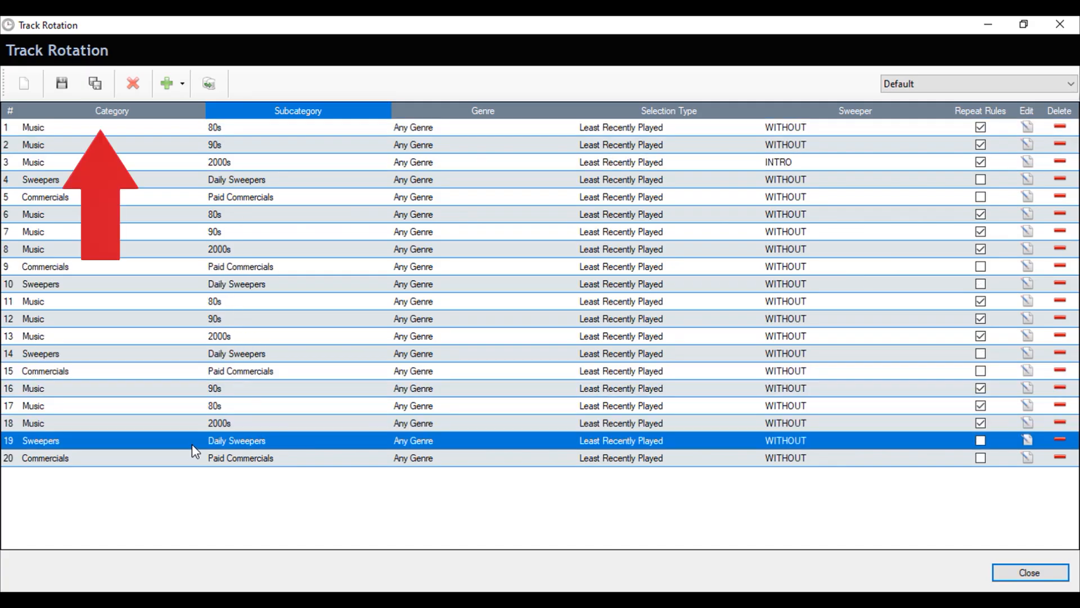
Save the rotation as 'Peak Shows Rotation' and dismiss the success message
{"action": "left_click", "coordinate": [93, 86]}
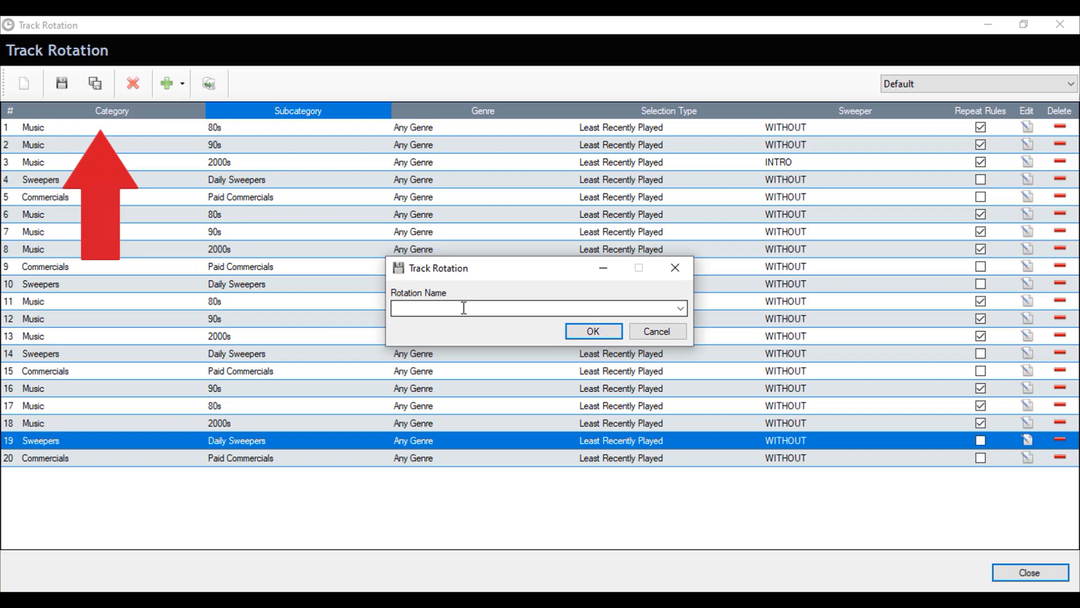
{"action": "left_click", "coordinate": [464, 308]}
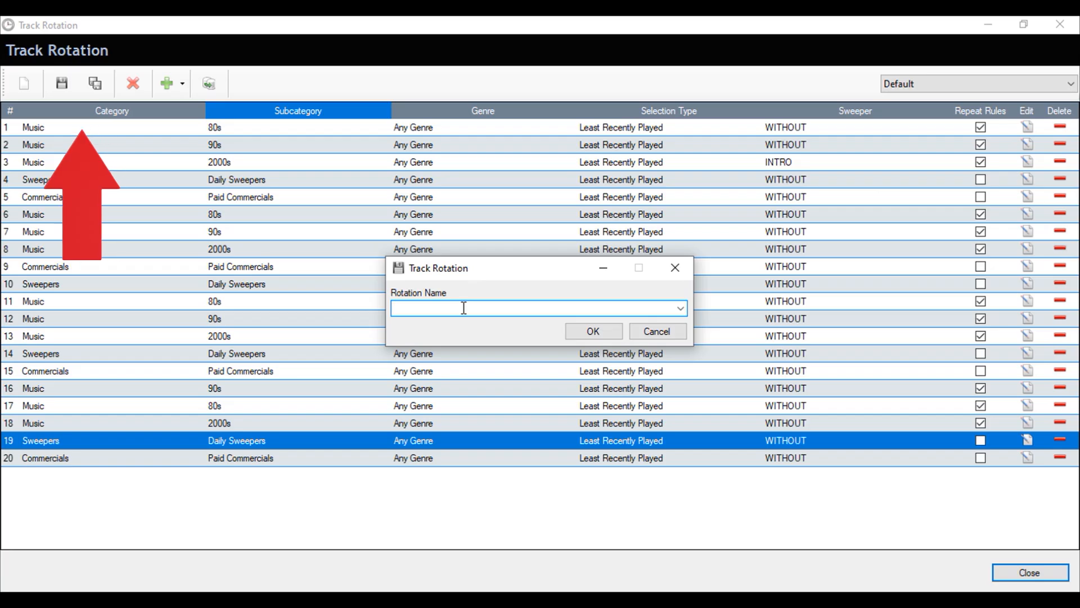
{"action": "type", "text": "Peak Shows Rotation"}
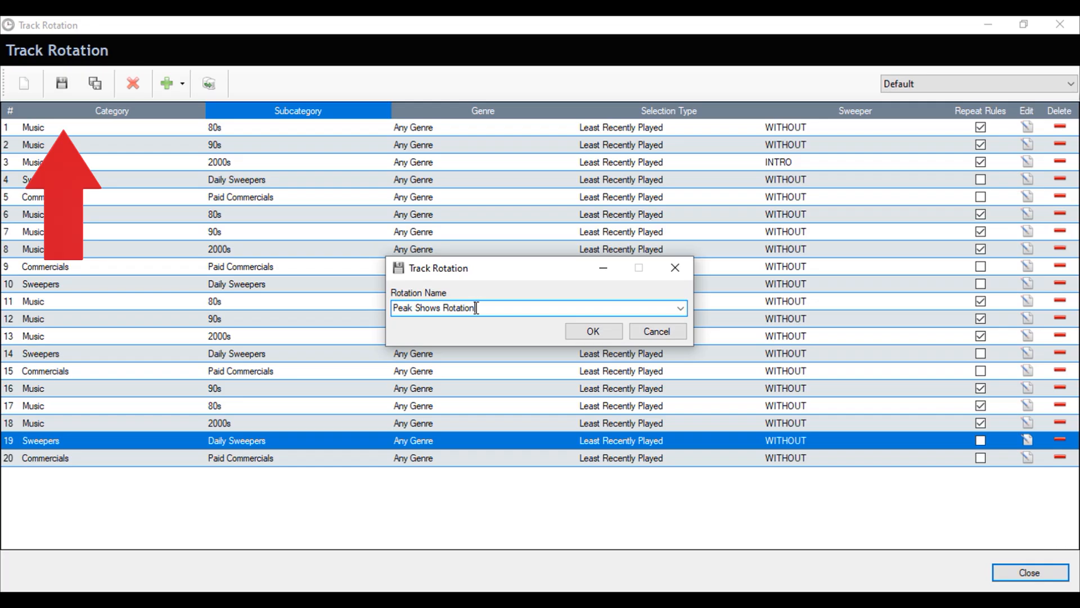
{"action": "left_click", "coordinate": [587, 330]}
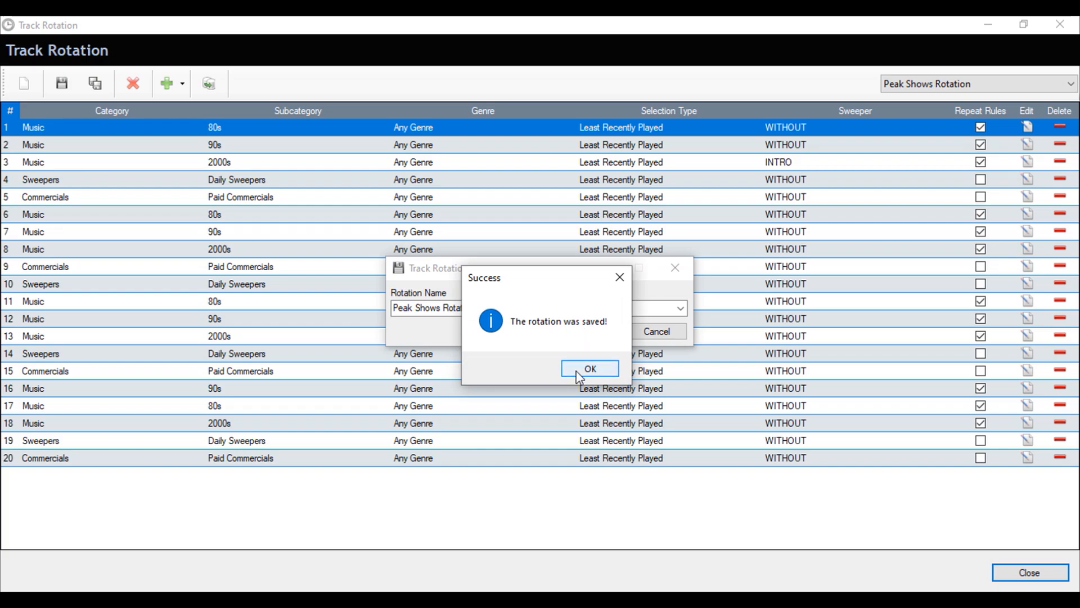
{"action": "left_click", "coordinate": [579, 373]}
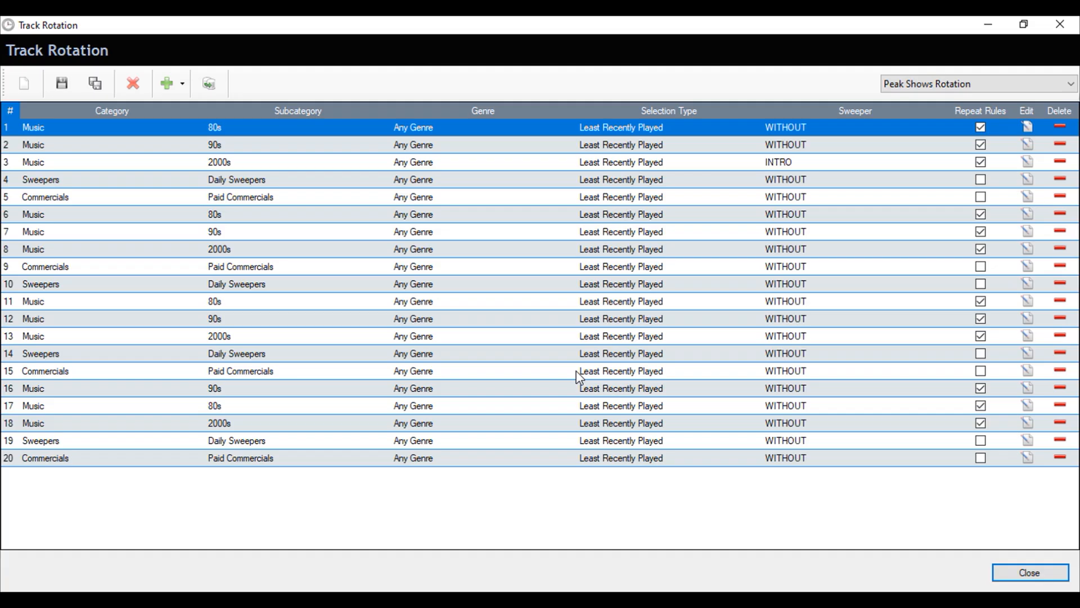
Review the Off Peak, Generic and Weekend rotations, then close the Track Rotation window
{"action": "left_click", "coordinate": [944, 109]}
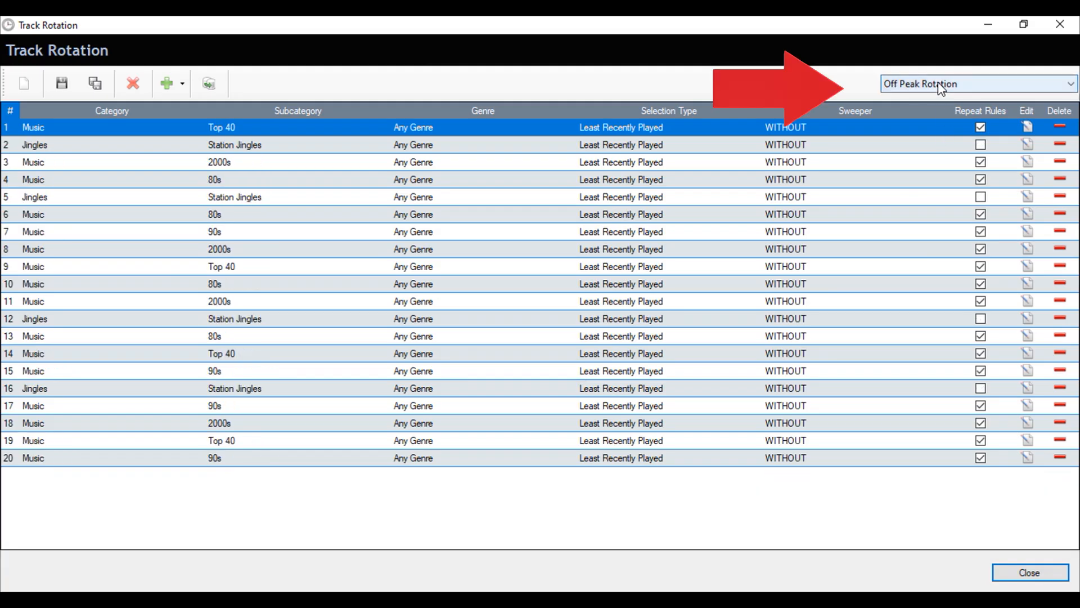
{"action": "left_click", "coordinate": [941, 85]}
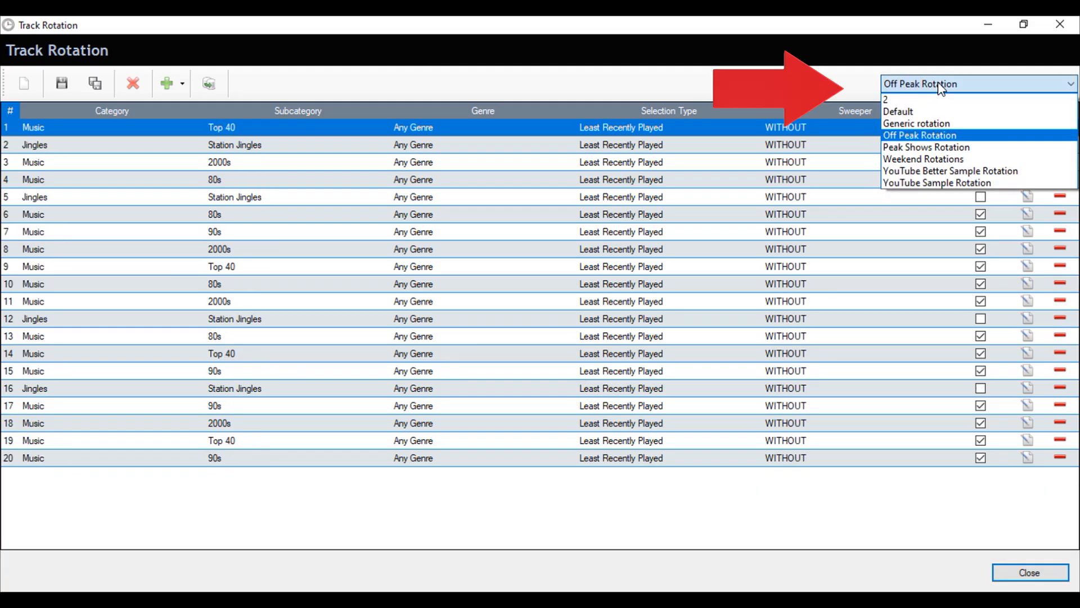
{"action": "left_click", "coordinate": [930, 122]}
{"action": "left_click", "coordinate": [926, 86]}
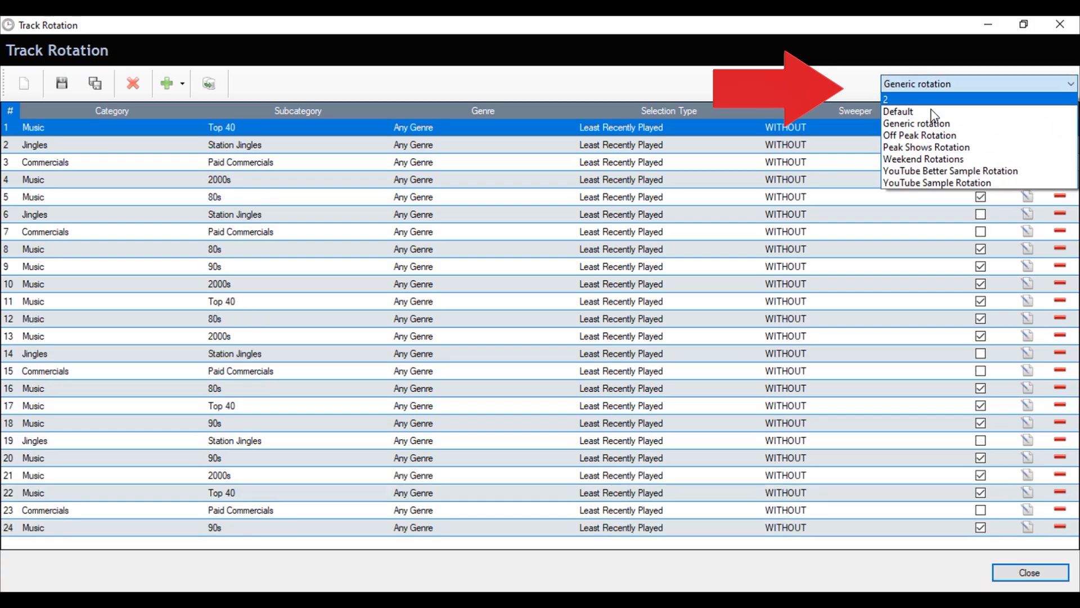
{"action": "left_click", "coordinate": [929, 159]}
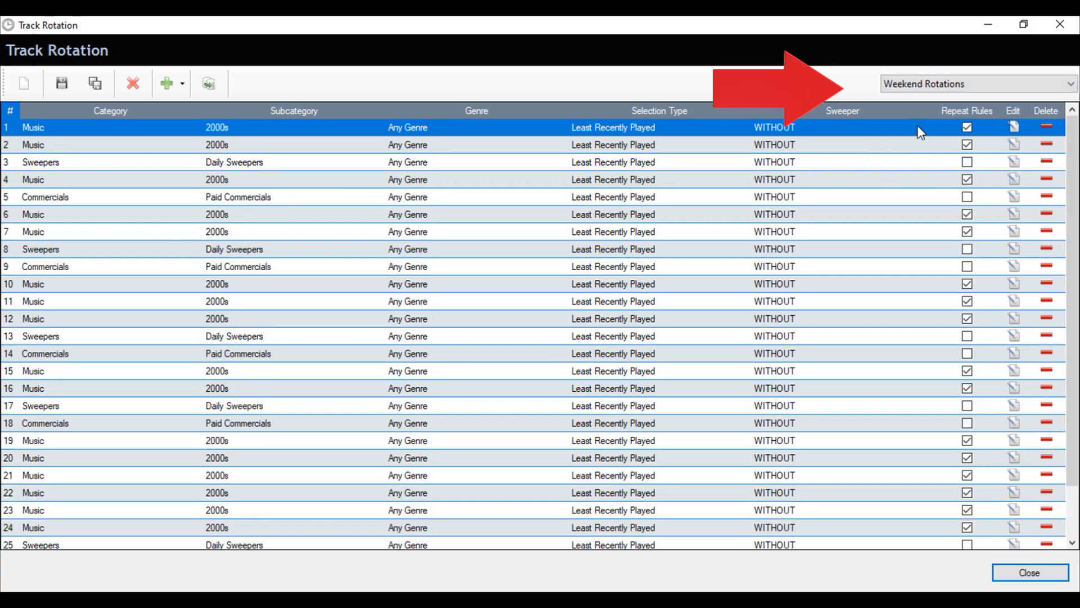
{"action": "left_click", "coordinate": [1030, 572]}
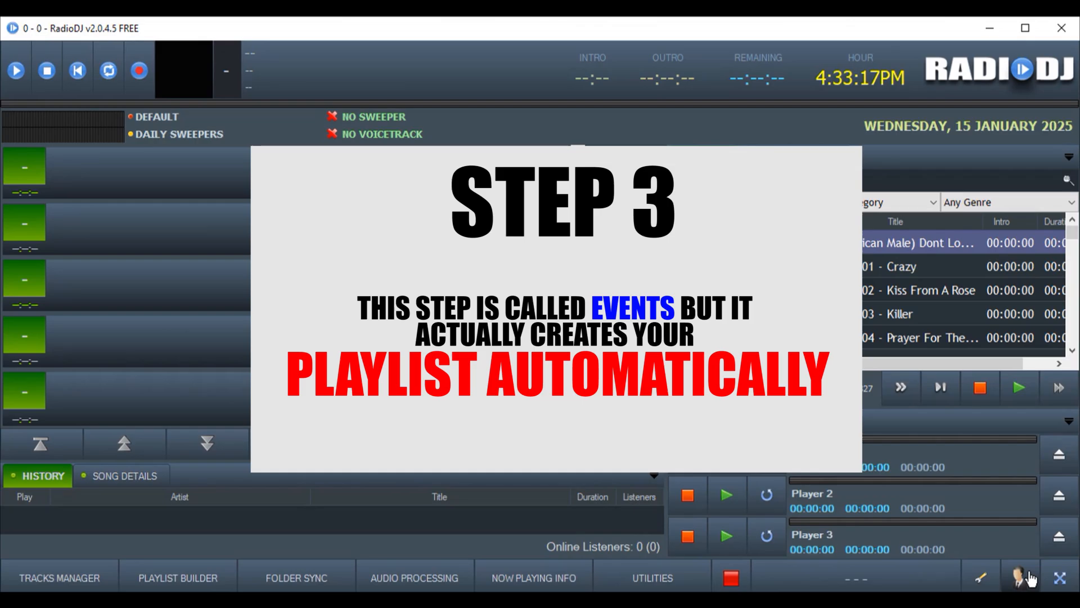
Create a new event named 'Peak Time Events' that repeats by day and hour
{"action": "left_click", "coordinate": [979, 580]}
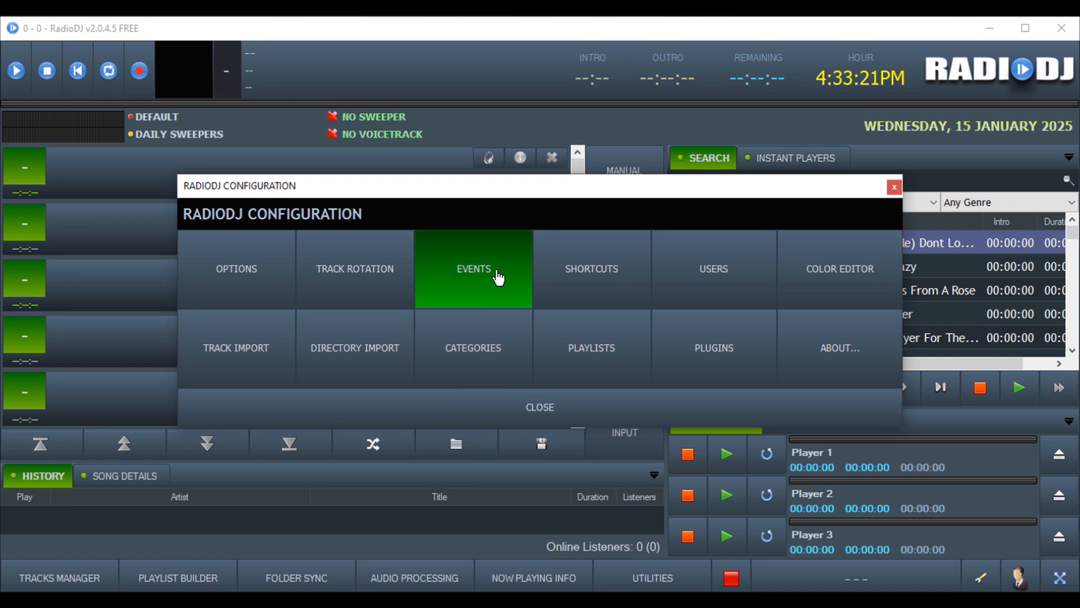
{"action": "left_click", "coordinate": [497, 277]}
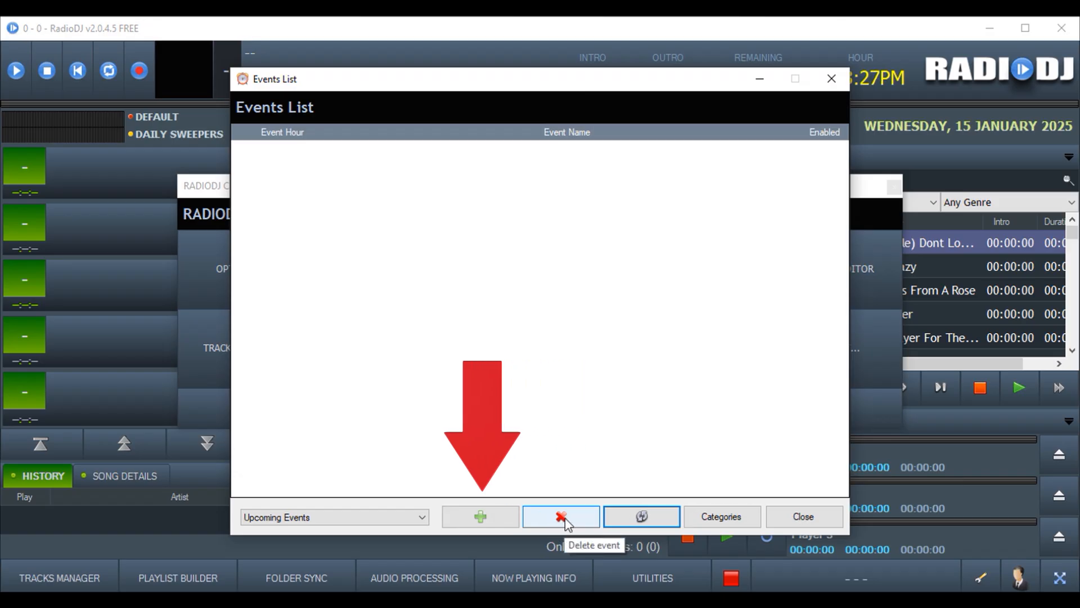
{"action": "left_click", "coordinate": [481, 516]}
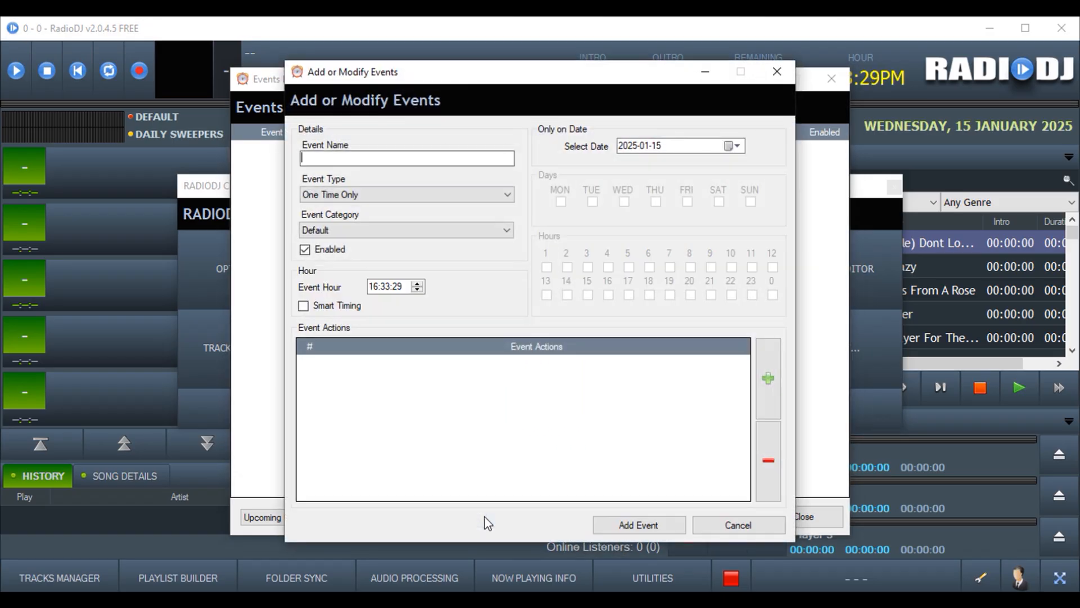
{"action": "type", "text": "Peak Time Events"}
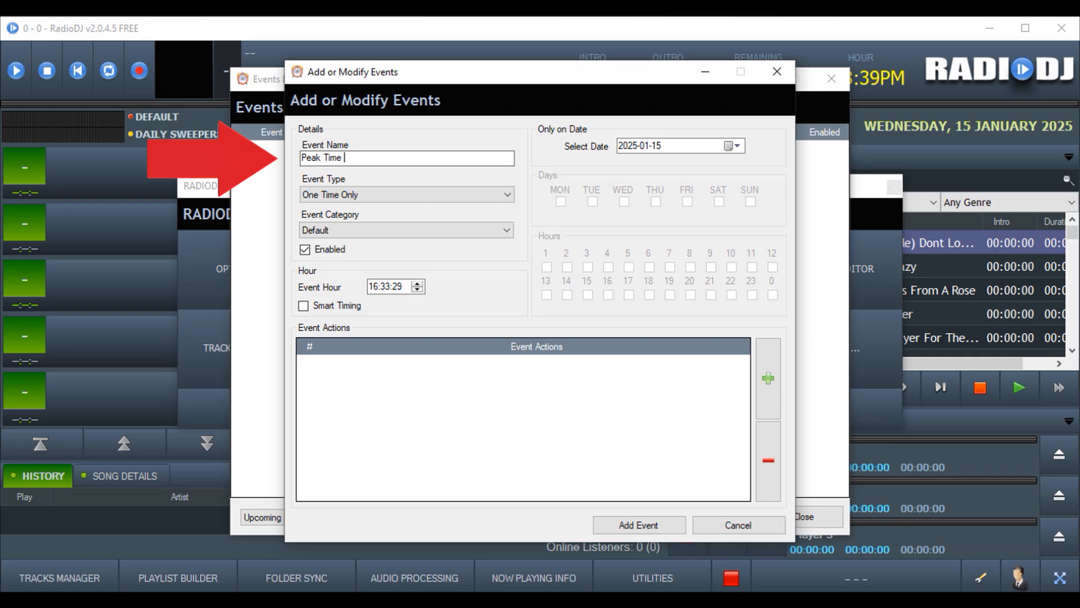
{"action": "left_click", "coordinate": [427, 194]}
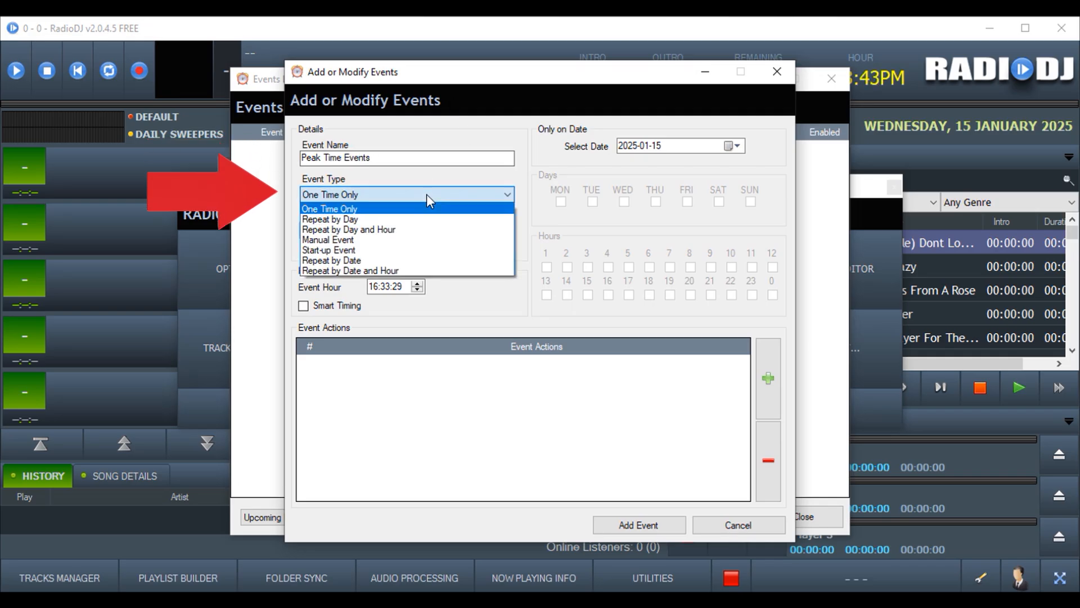
{"action": "left_click", "coordinate": [391, 229]}
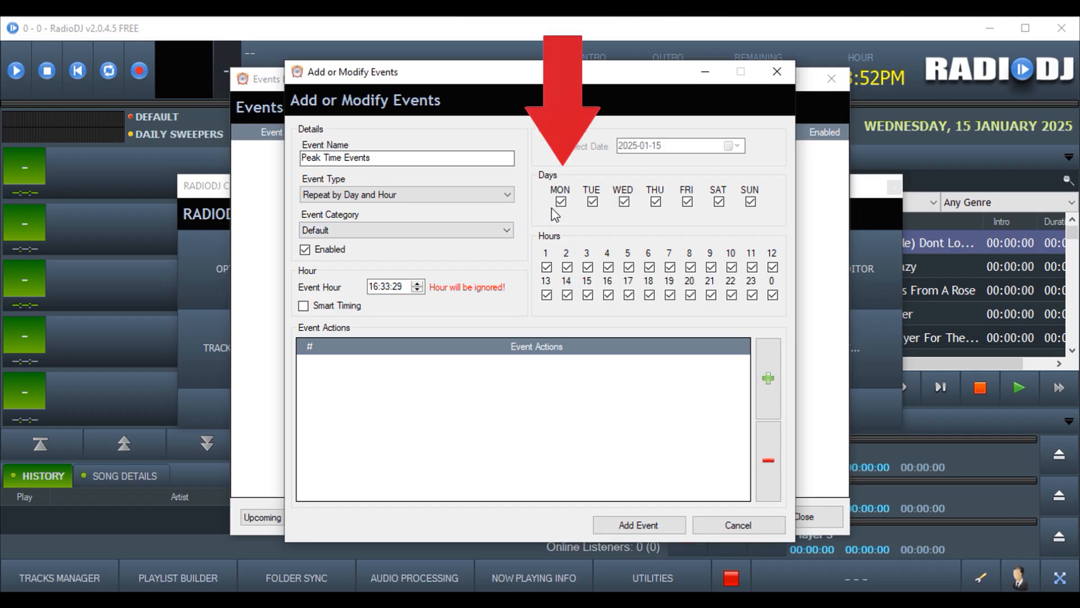
Exclude Saturday, Sunday and the early-morning hours from the event schedule
{"action": "left_click", "coordinate": [719, 201]}
{"action": "left_click", "coordinate": [752, 203]}
{"action": "left_click", "coordinate": [650, 267]}
{"action": "left_click", "coordinate": [628, 267]}
{"action": "left_click", "coordinate": [608, 267]}
{"action": "left_click", "coordinate": [587, 267]}
{"action": "left_click", "coordinate": [567, 267]}
{"action": "left_click", "coordinate": [547, 266]}
Untick the evening and late-night hours from 18 onward
{"action": "left_click", "coordinate": [773, 295]}
{"action": "left_click", "coordinate": [753, 294]}
{"action": "left_click", "coordinate": [731, 294]}
{"action": "left_click", "coordinate": [711, 294]}
{"action": "left_click", "coordinate": [691, 294]}
{"action": "left_click", "coordinate": [670, 295]}
{"action": "left_click", "coordinate": [649, 295]}
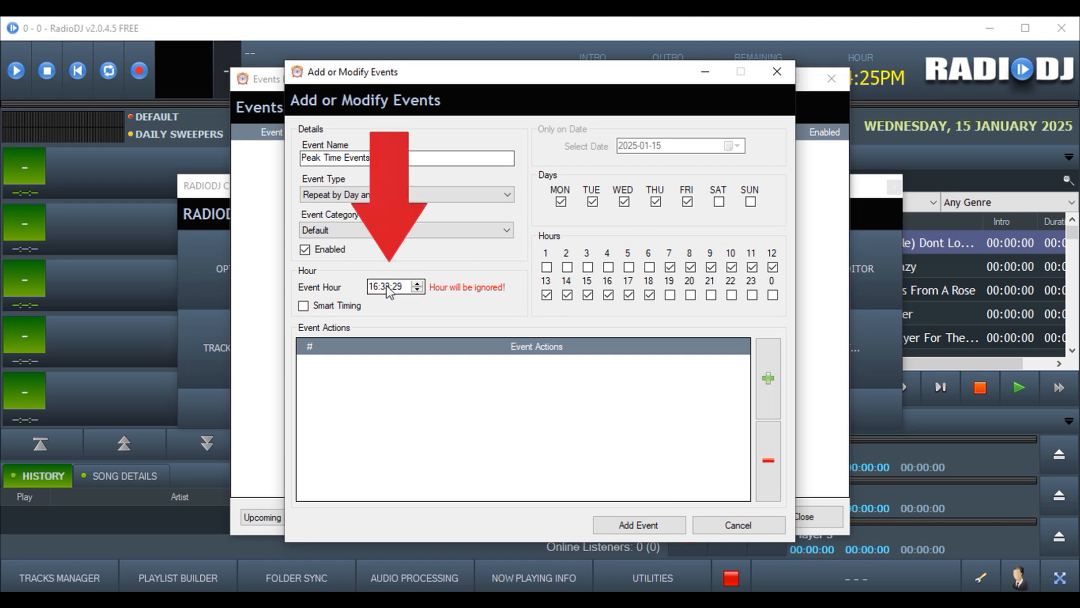
Set the event time to 16:00:00 with Smart Timing on, and open the action picker
{"action": "left_click", "coordinate": [385, 286]}
{"action": "left_click", "coordinate": [418, 284]}
{"action": "left_click", "coordinate": [417, 290]}
{"action": "left_click", "coordinate": [417, 291]}
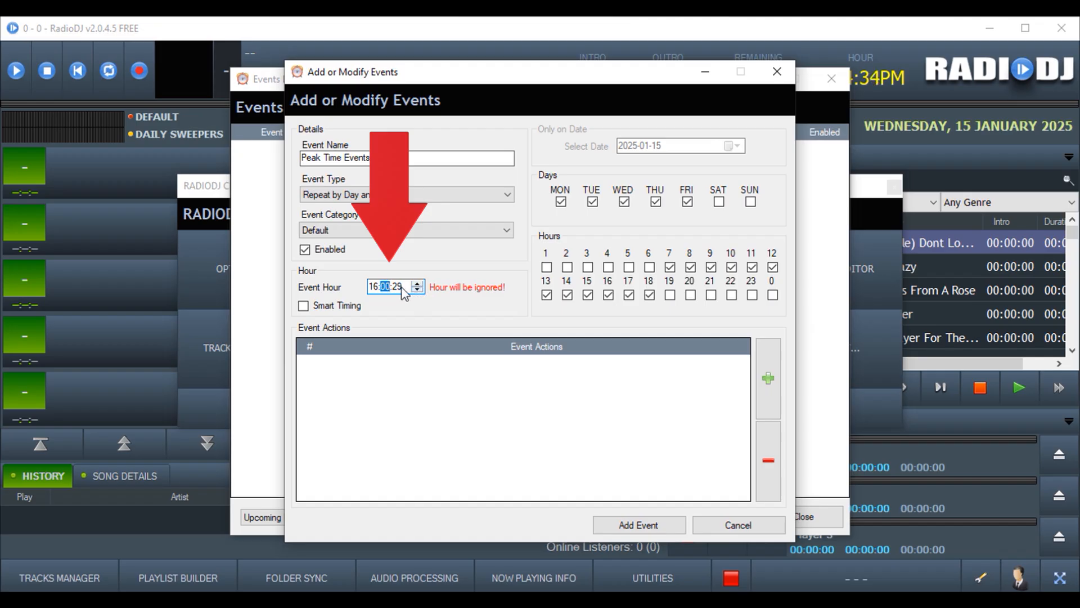
{"action": "left_click", "coordinate": [399, 287]}
{"action": "left_click", "coordinate": [416, 289]}
{"action": "left_click", "coordinate": [417, 290]}
{"action": "left_click", "coordinate": [417, 284]}
{"action": "left_click", "coordinate": [316, 307]}
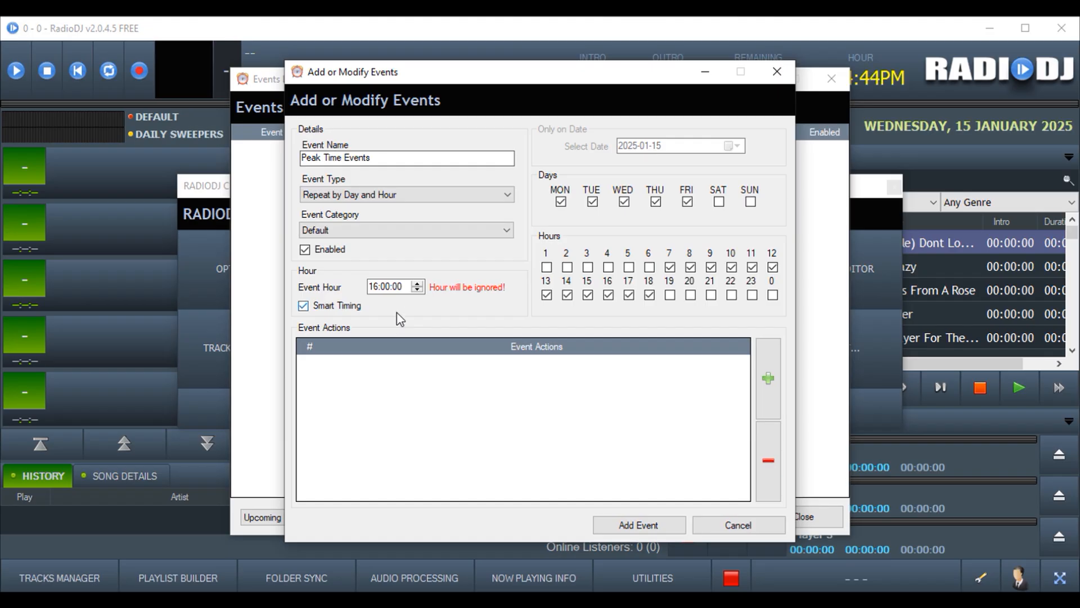
{"action": "left_click", "coordinate": [768, 378]}
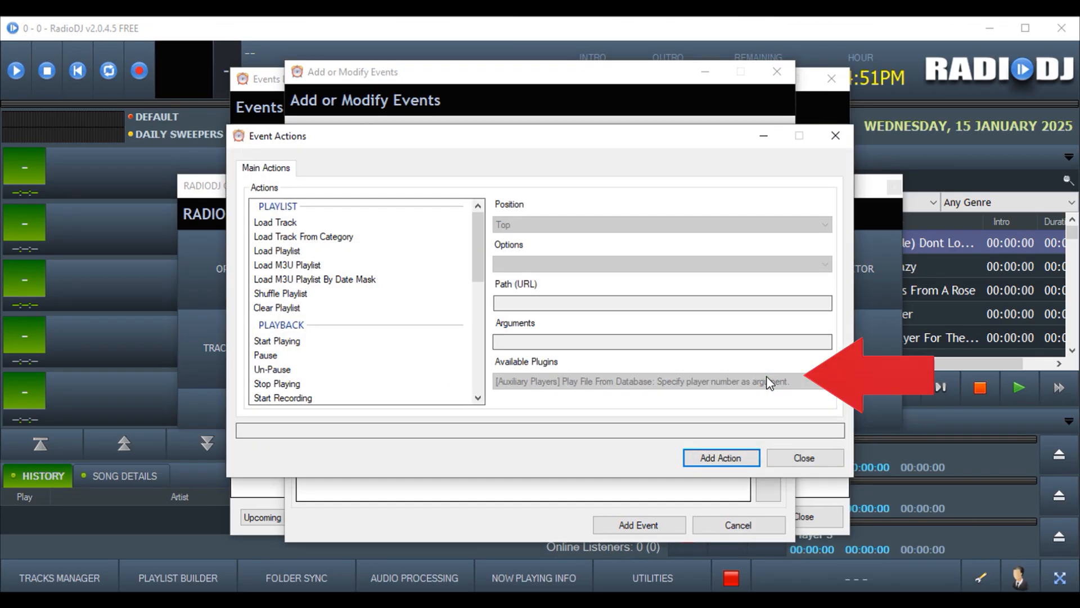
Add the AutoDJ Disable and Clear Playlist actions to Peak Time Events
{"action": "left_click_drag", "start_coordinate": [477, 261], "coordinate": [490, 324]}
{"action": "left_click", "coordinate": [282, 268]}
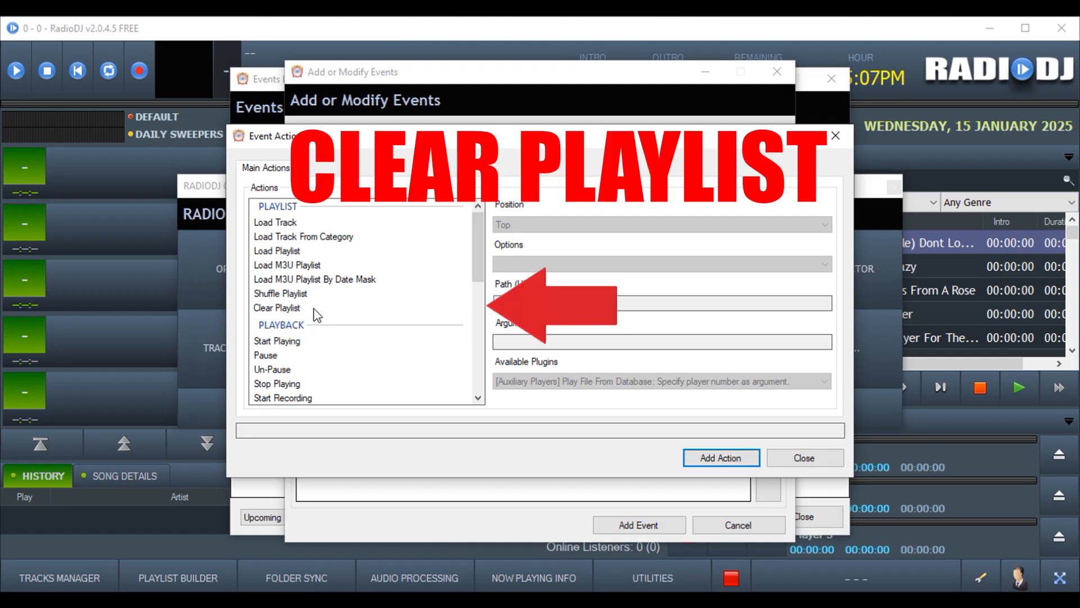
{"action": "left_click", "coordinate": [289, 308]}
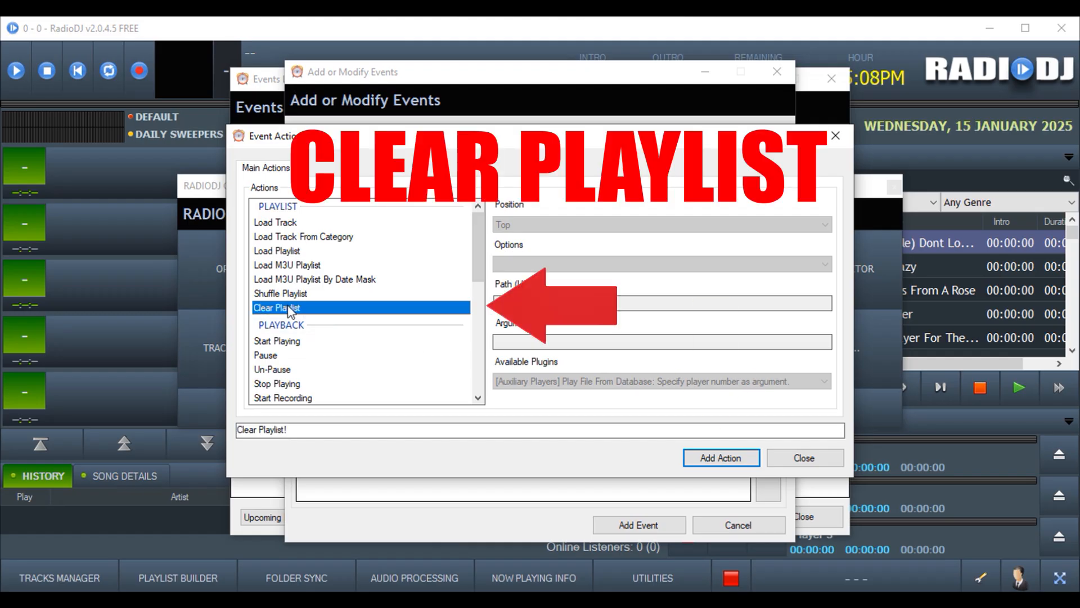
{"action": "left_click", "coordinate": [703, 460]}
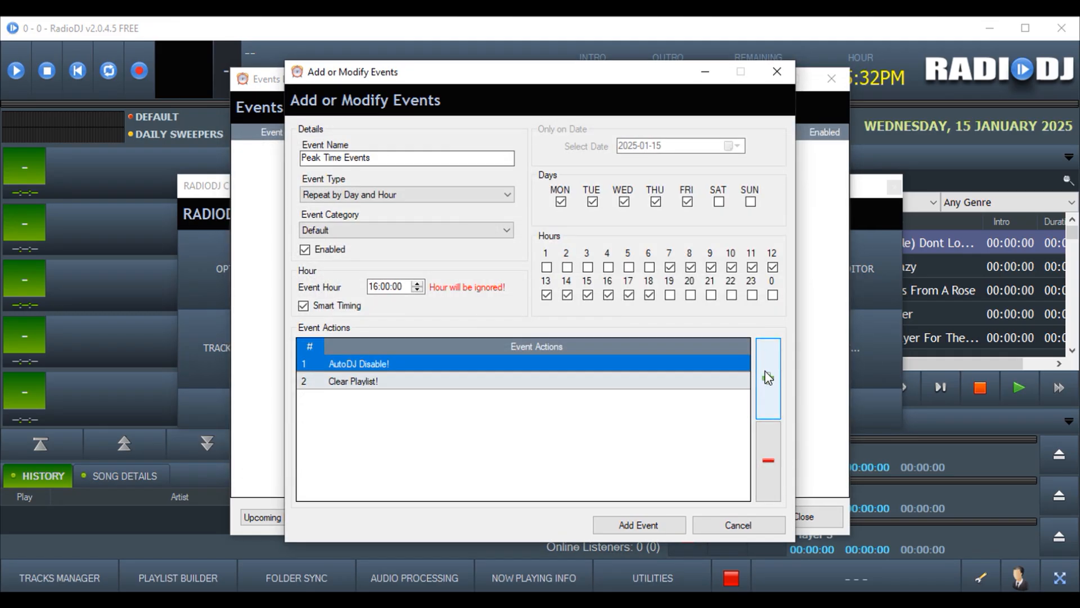
Add a Load Track Rotation action set to Peak Shows Rotation
{"action": "left_click", "coordinate": [768, 377]}
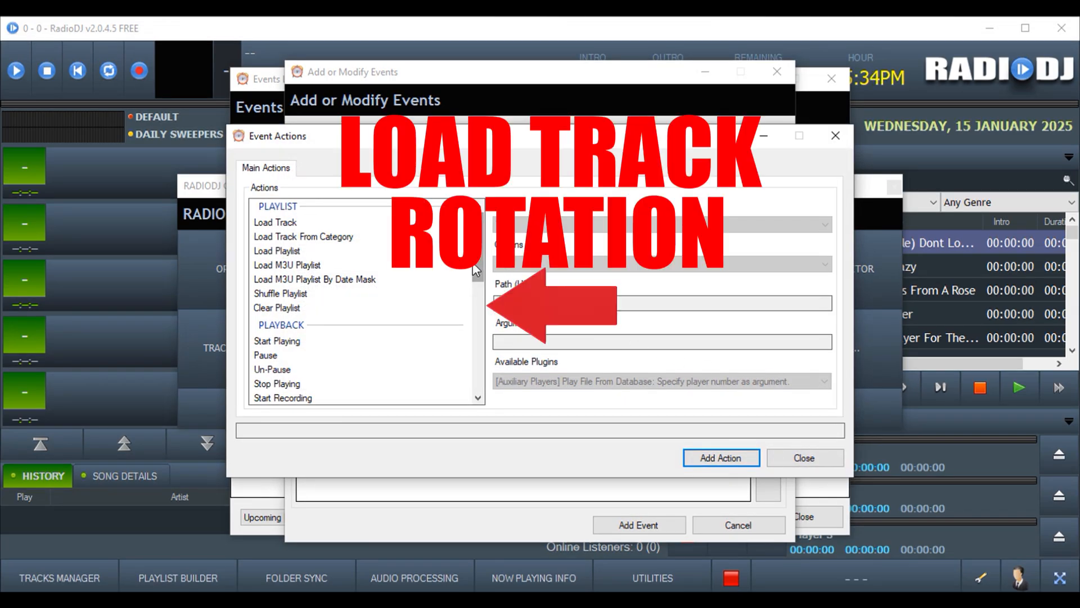
{"action": "scroll", "coordinate": [472, 313], "scroll_direction": "down", "scroll_amount": 5}
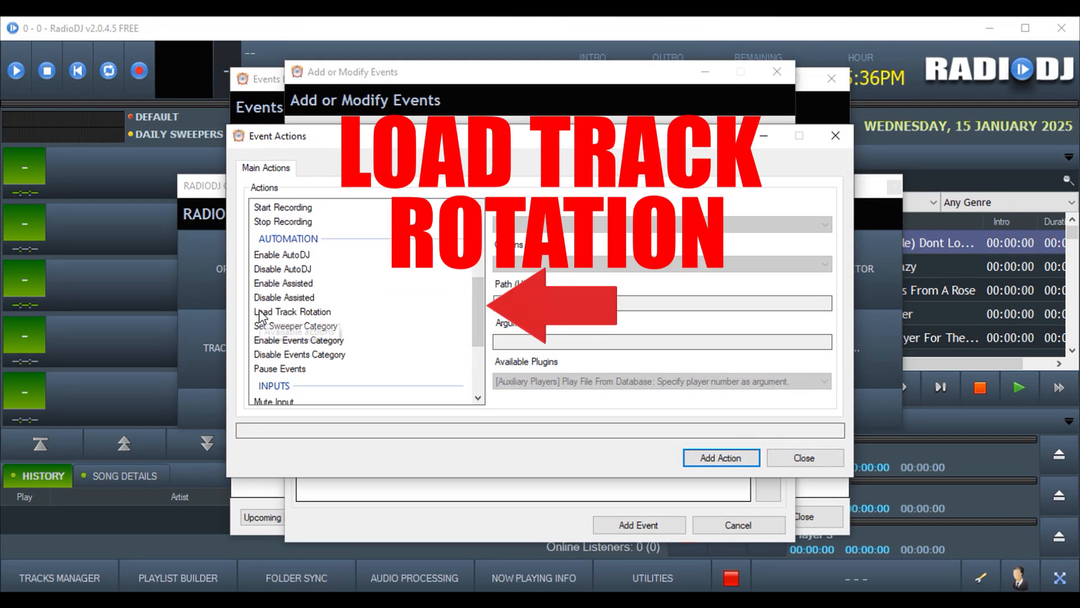
{"action": "left_click", "coordinate": [309, 314]}
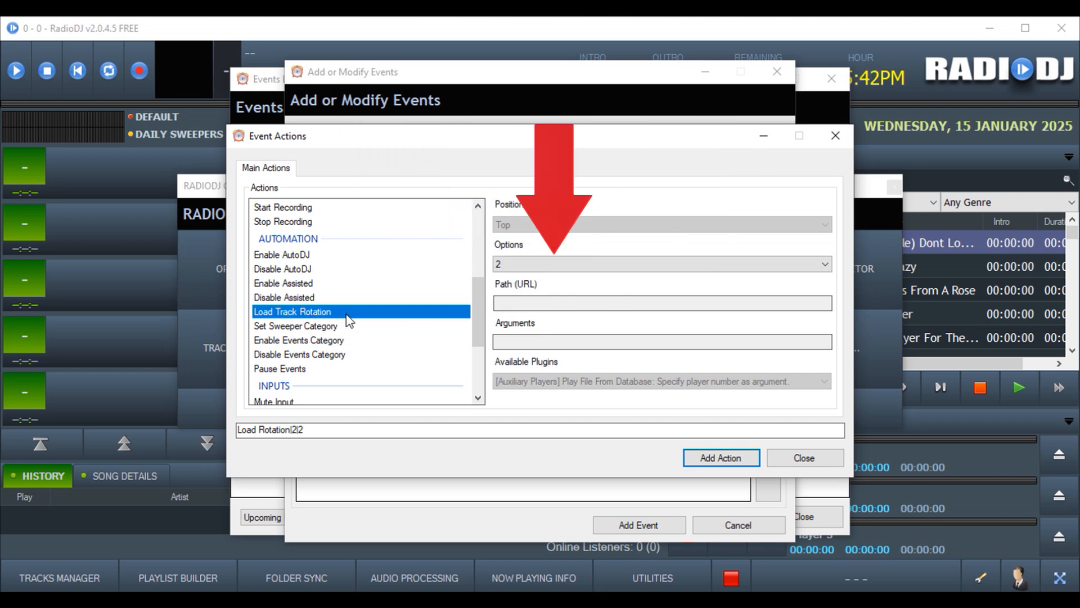
{"action": "left_click", "coordinate": [531, 263]}
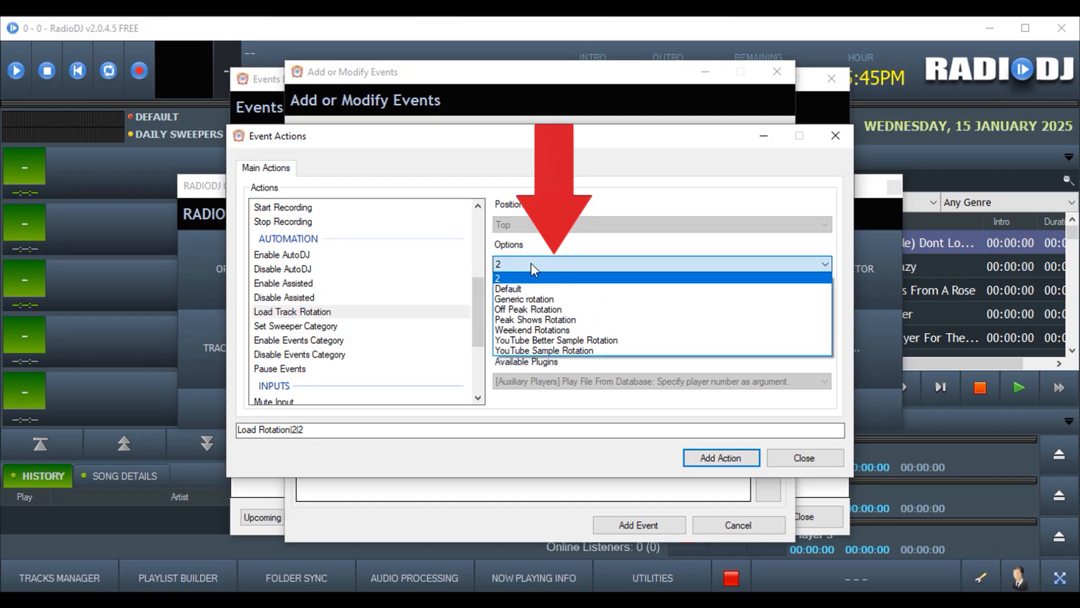
{"action": "left_click", "coordinate": [553, 320]}
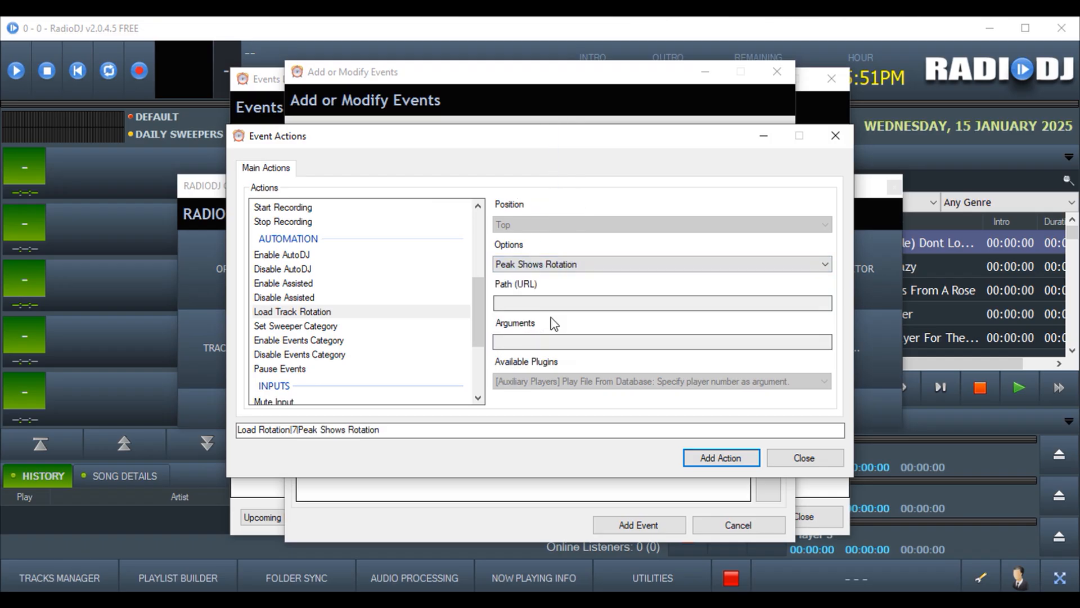
{"action": "left_click", "coordinate": [708, 458]}
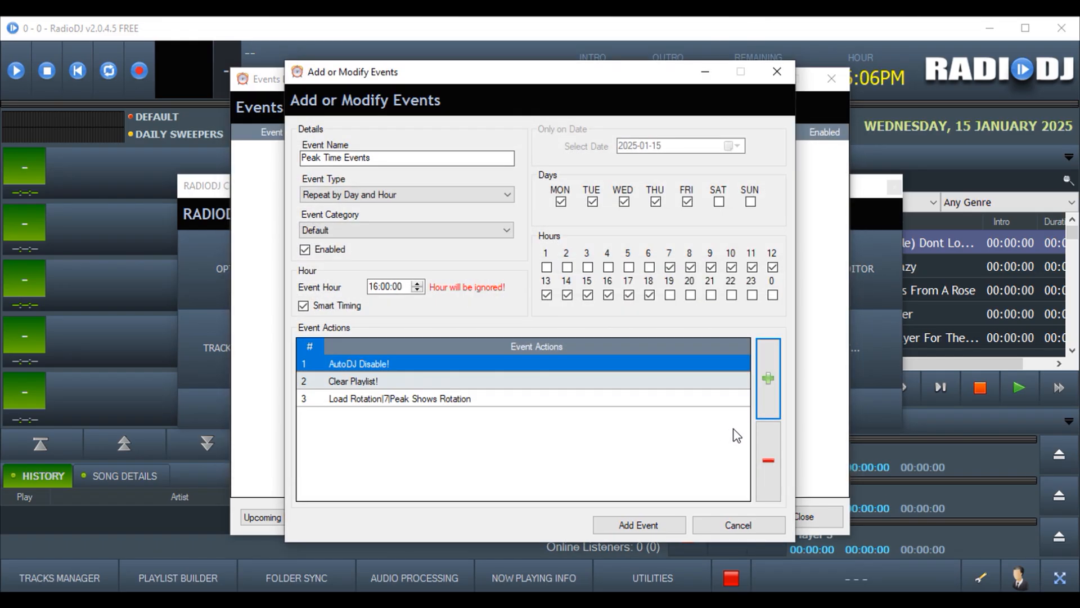
Append the Play! and AutoDJ Enable! actions to Peak Time Events
{"action": "left_click", "coordinate": [769, 383]}
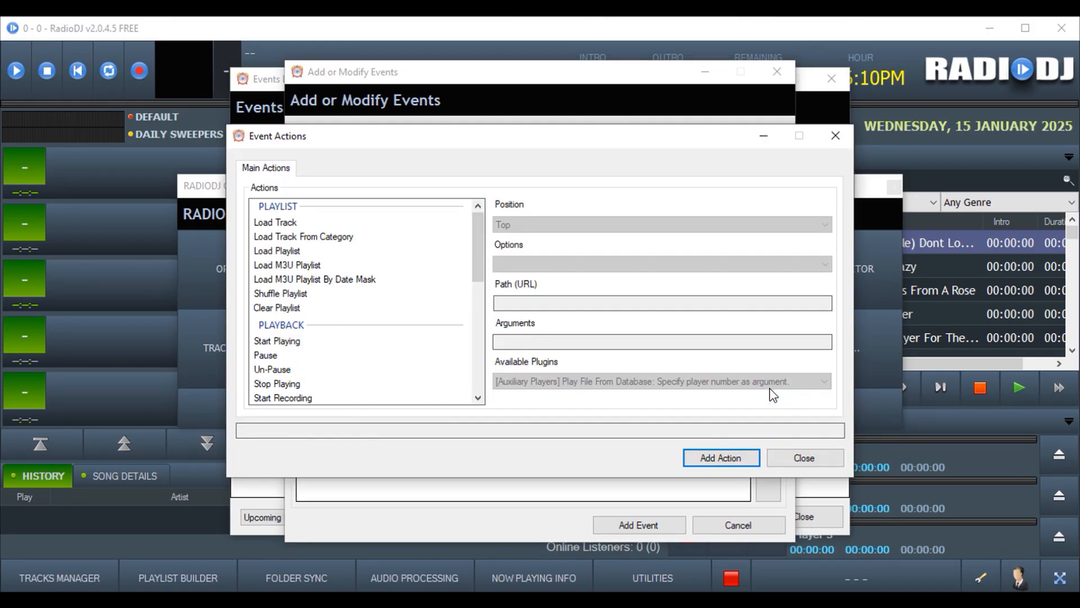
{"action": "left_click", "coordinate": [280, 341]}
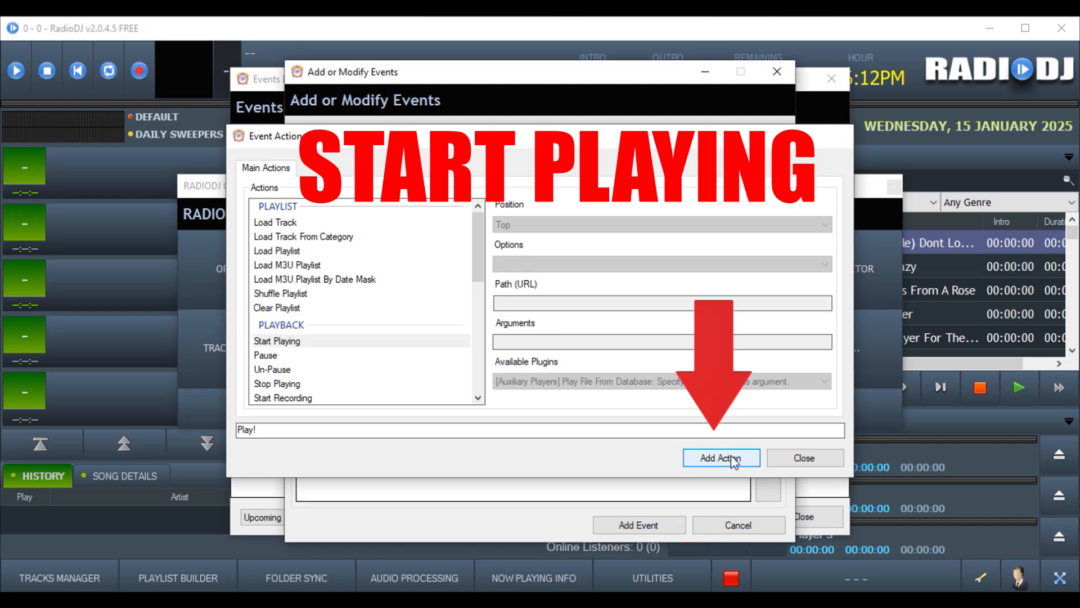
{"action": "left_click", "coordinate": [722, 458]}
{"action": "left_click", "coordinate": [760, 391]}
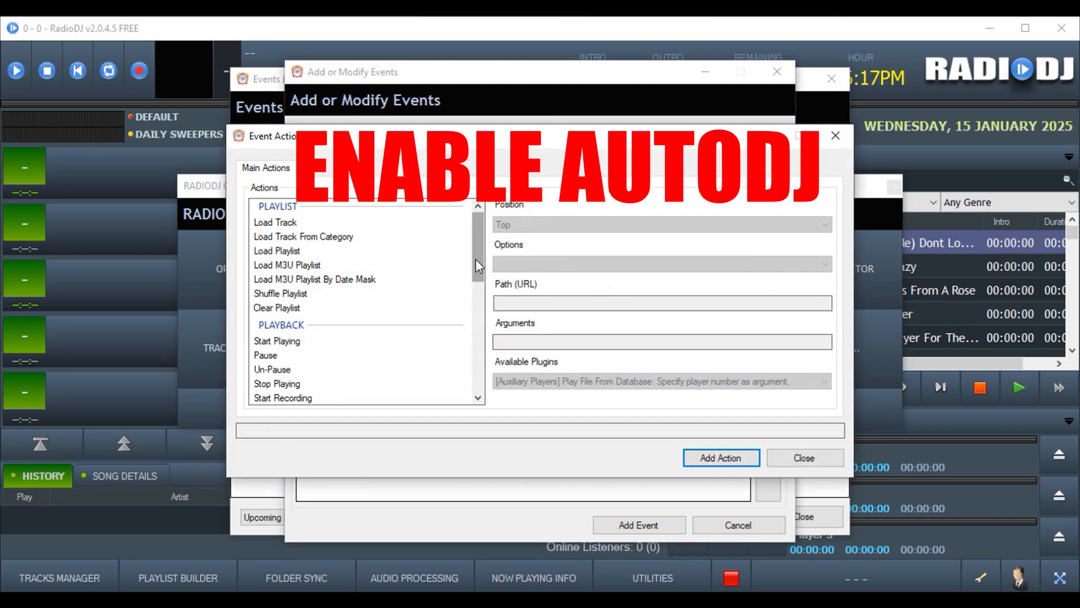
{"action": "left_click_drag", "start_coordinate": [475, 262], "coordinate": [474, 319]}
{"action": "left_click", "coordinate": [322, 273]}
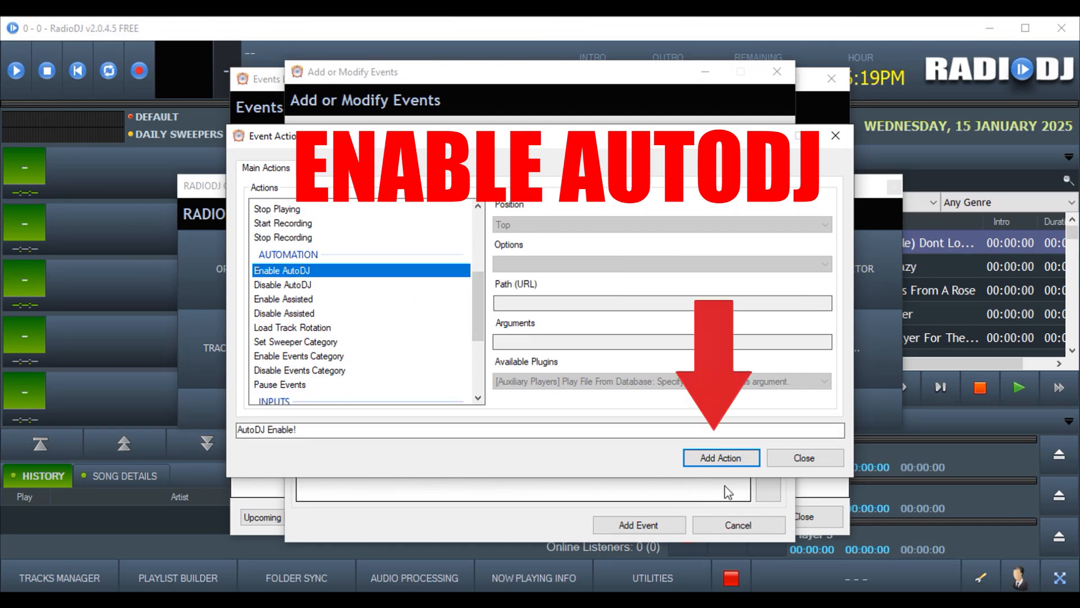
{"action": "left_click", "coordinate": [722, 458]}
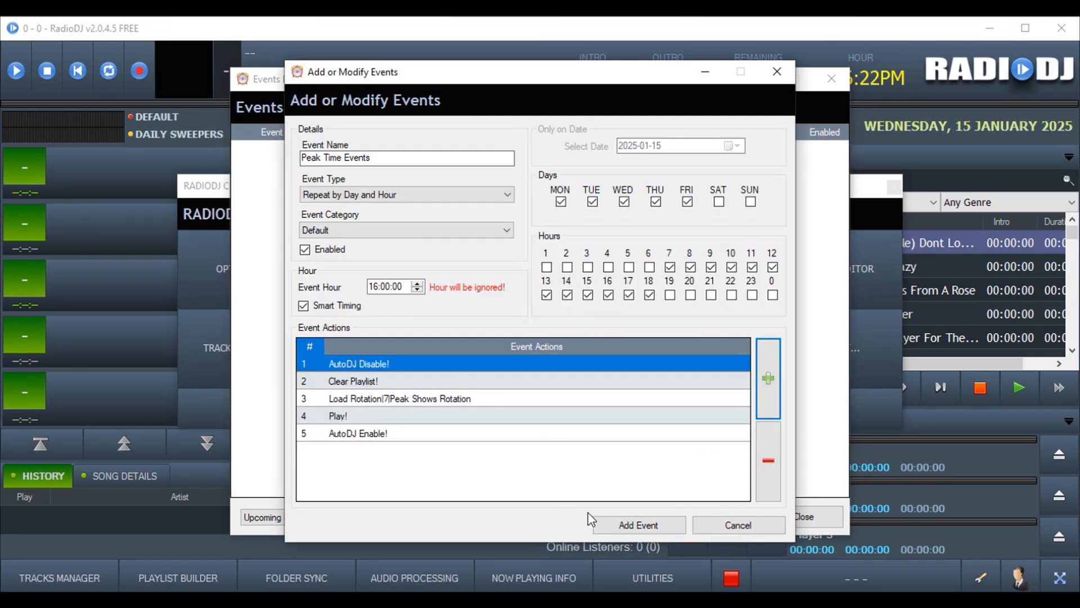
Save Peak Time Events, refresh the events list, and start a blank new event
{"action": "left_click", "coordinate": [631, 524]}
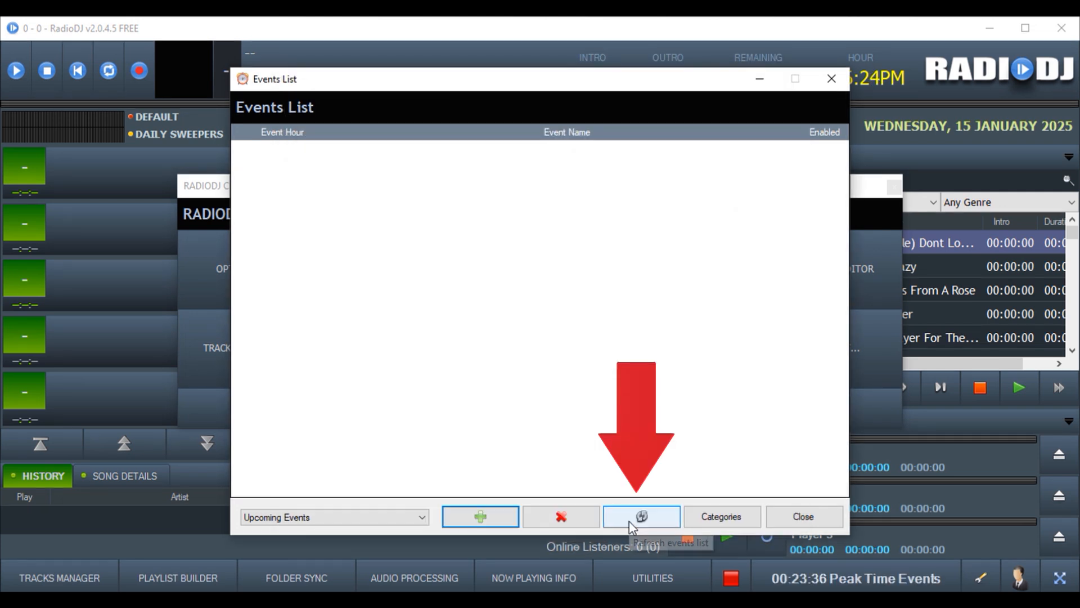
{"action": "left_click", "coordinate": [629, 521]}
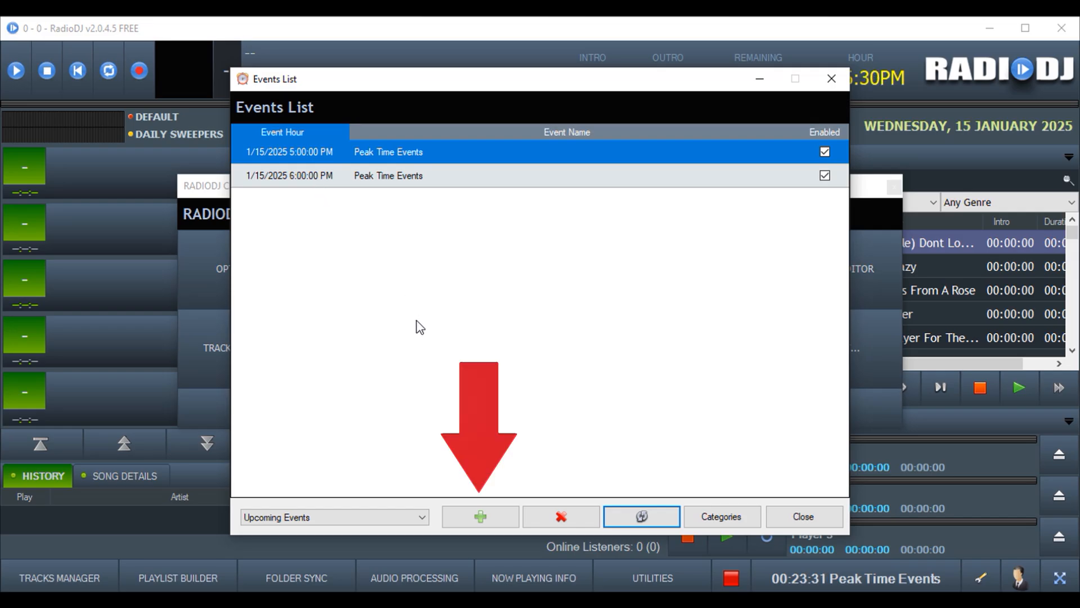
{"action": "left_click", "coordinate": [490, 515]}
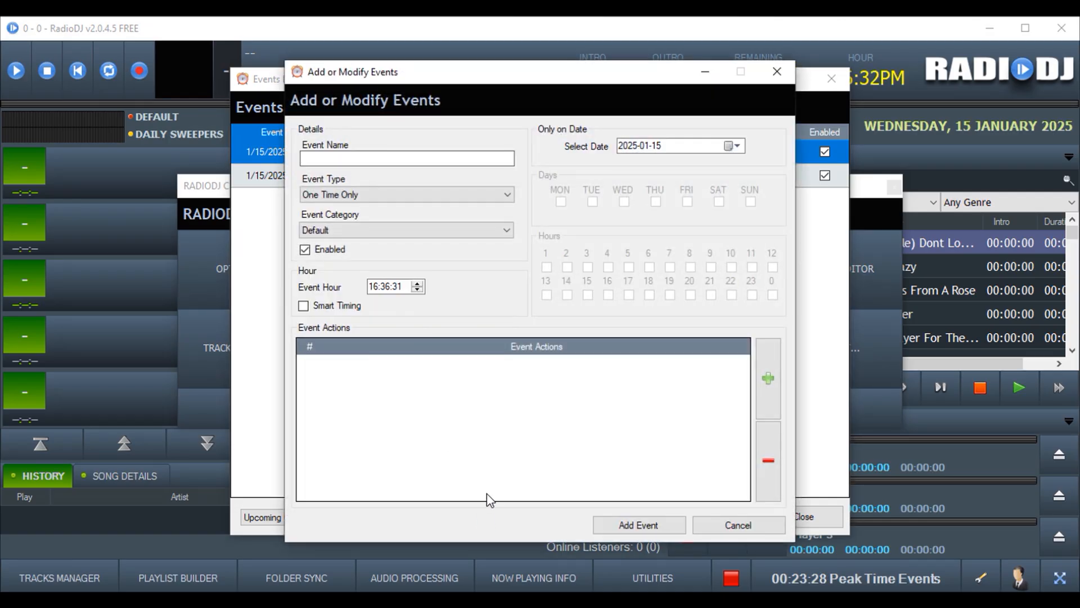
Name a new event 'Off Peak Rotations' and make a first pass at its schedule
{"action": "left_click", "coordinate": [371, 161]}
{"action": "type", "text": "Off Peak Rotations"}
{"action": "left_click", "coordinate": [407, 195]}
{"action": "left_click", "coordinate": [394, 228]}
{"action": "left_click", "coordinate": [561, 201]}
{"action": "left_click", "coordinate": [592, 202]}
{"action": "left_click", "coordinate": [738, 525]}
Redo 'Off Peak Rotations' as Repeat by Day and Hour with the off-peak days and hours
{"action": "left_click", "coordinate": [490, 515]}
{"action": "type", "text": "Off Peak Rotations"}
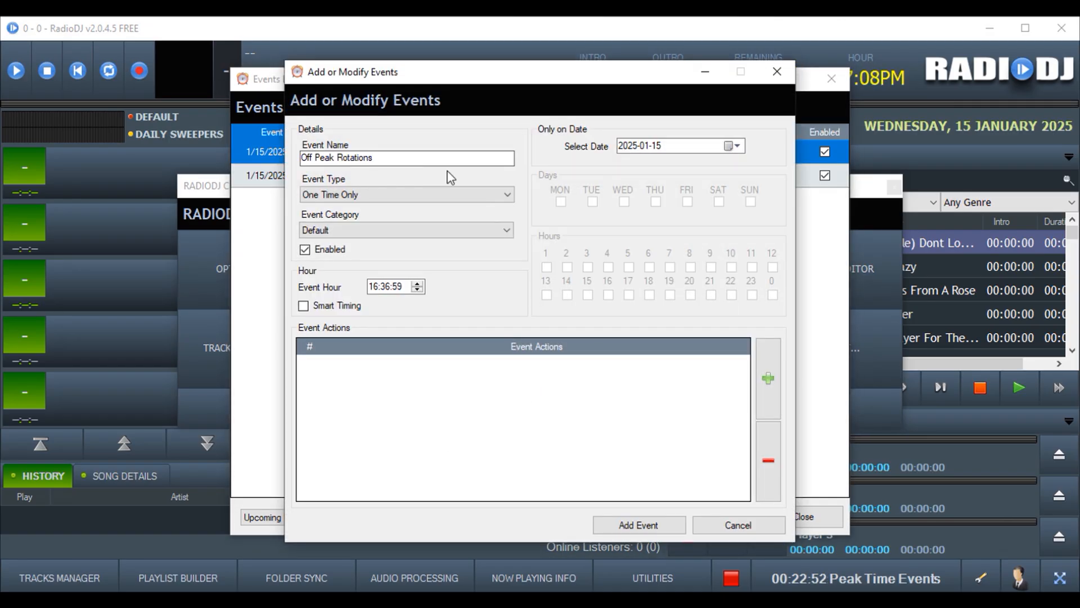
{"action": "left_click", "coordinate": [447, 195]}
{"action": "left_click", "coordinate": [394, 228]}
{"action": "left_click", "coordinate": [719, 202]}
{"action": "left_click", "coordinate": [751, 202]}
{"action": "left_click", "coordinate": [669, 267]}
{"action": "left_click", "coordinate": [690, 267]}
Add Clear Playlist, Load Track Rotation (Off Peak Rotation) and Play actions
{"action": "left_click", "coordinate": [769, 378]}
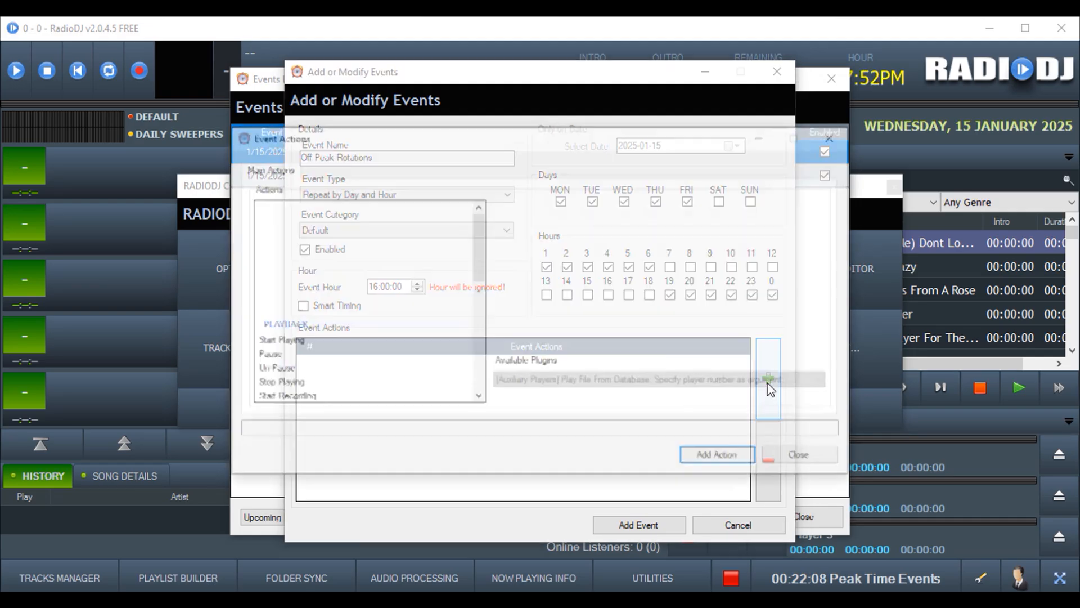
{"action": "scroll", "coordinate": [360, 304], "scroll_direction": "up", "scroll_amount": 5}
{"action": "left_click", "coordinate": [284, 308]}
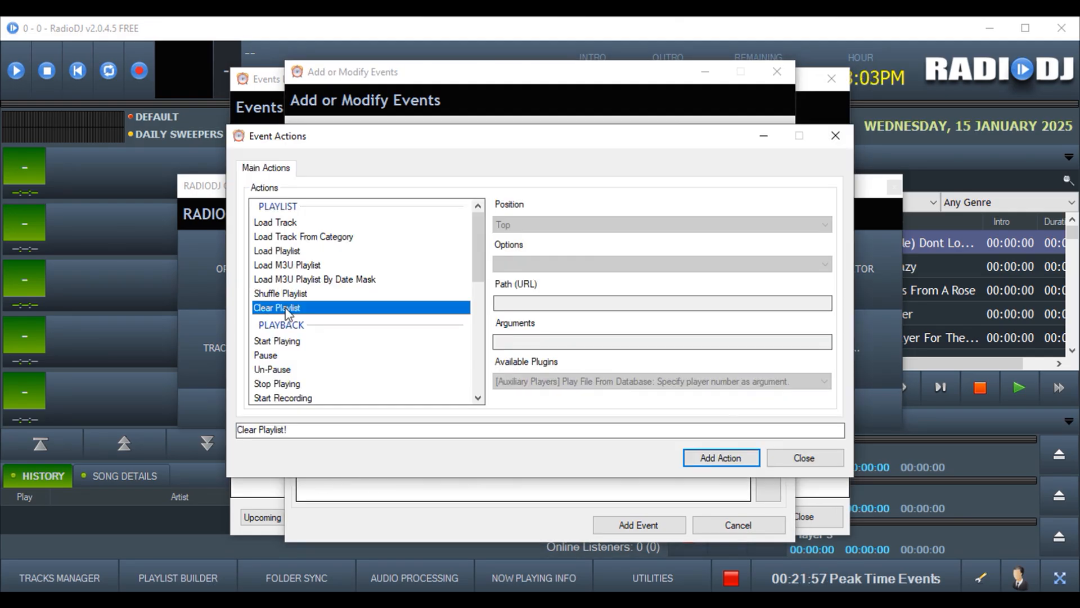
{"action": "left_click", "coordinate": [721, 458]}
{"action": "left_click", "coordinate": [768, 388]}
{"action": "left_click_drag", "start_coordinate": [477, 239], "coordinate": [478, 294]}
{"action": "left_click", "coordinate": [298, 340]}
{"action": "left_click", "coordinate": [563, 264]}
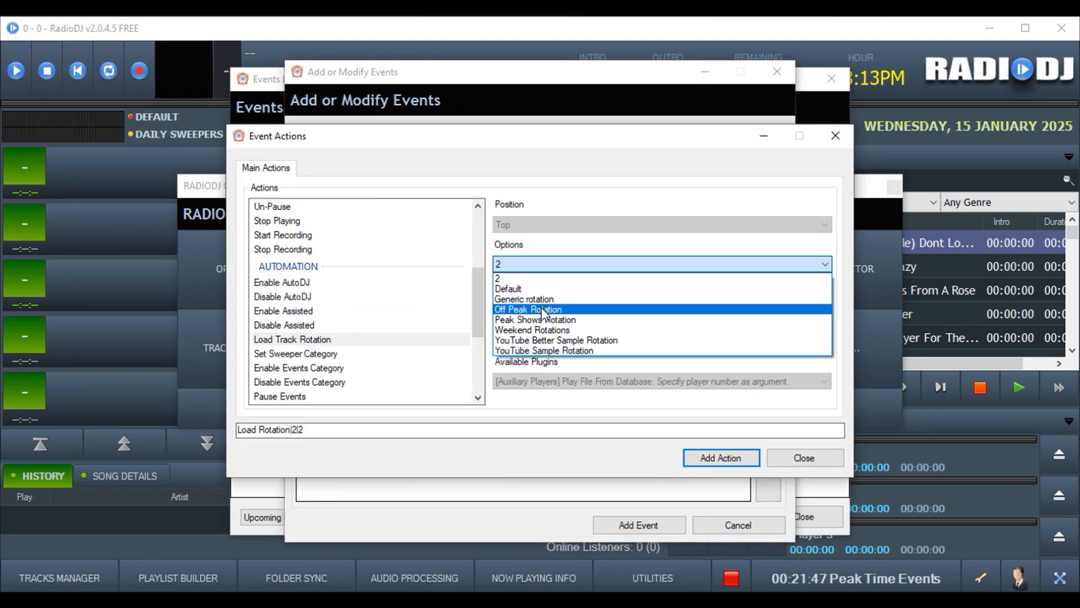
{"action": "left_click", "coordinate": [542, 309]}
{"action": "left_click", "coordinate": [722, 458]}
{"action": "left_click", "coordinate": [771, 399]}
Add the AutoDJ Enable action and save the Off Peak Rotations event
{"action": "left_click", "coordinate": [768, 379]}
{"action": "left_click", "coordinate": [304, 268]}
{"action": "left_click", "coordinate": [717, 456]}
{"action": "left_click", "coordinate": [638, 524]}
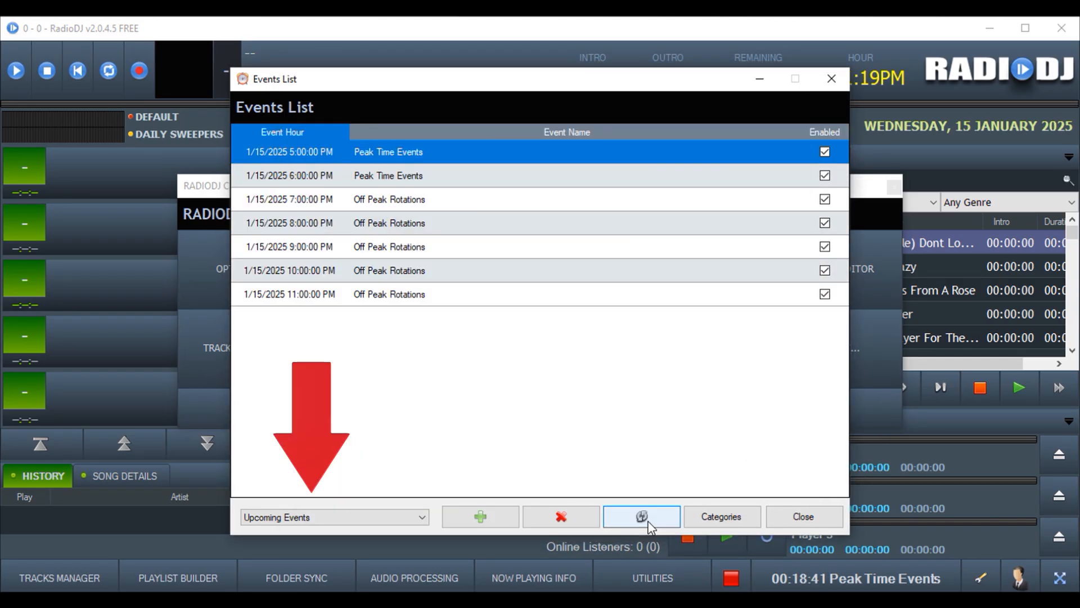
Show All Events, check the events for 18 January 2025, then close the events list
{"action": "left_click", "coordinate": [421, 516]}
{"action": "left_click", "coordinate": [362, 542]}
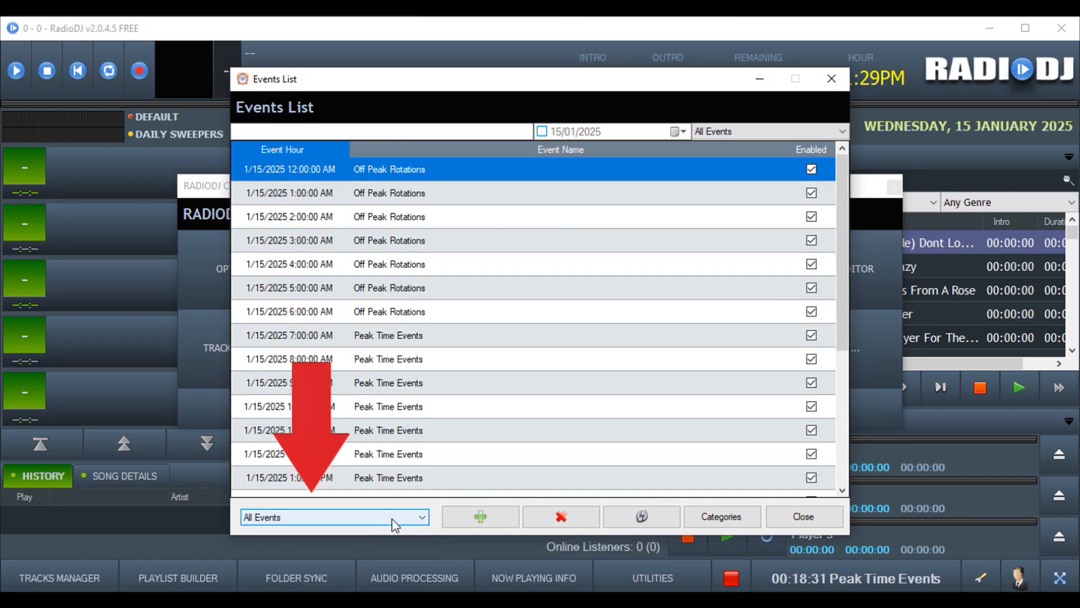
{"action": "left_click", "coordinate": [680, 131]}
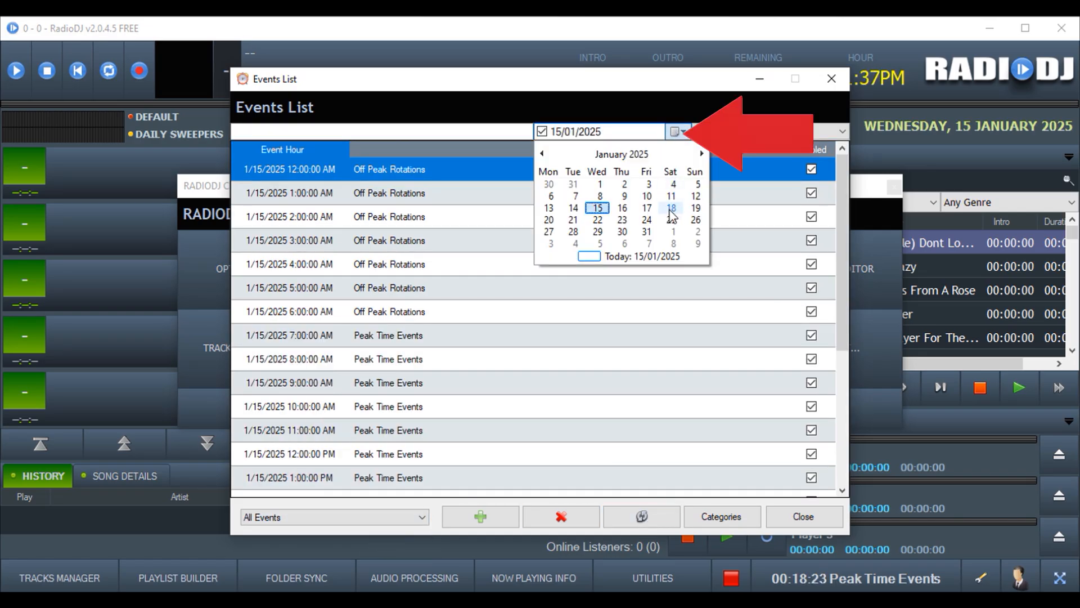
{"action": "left_click", "coordinate": [671, 209]}
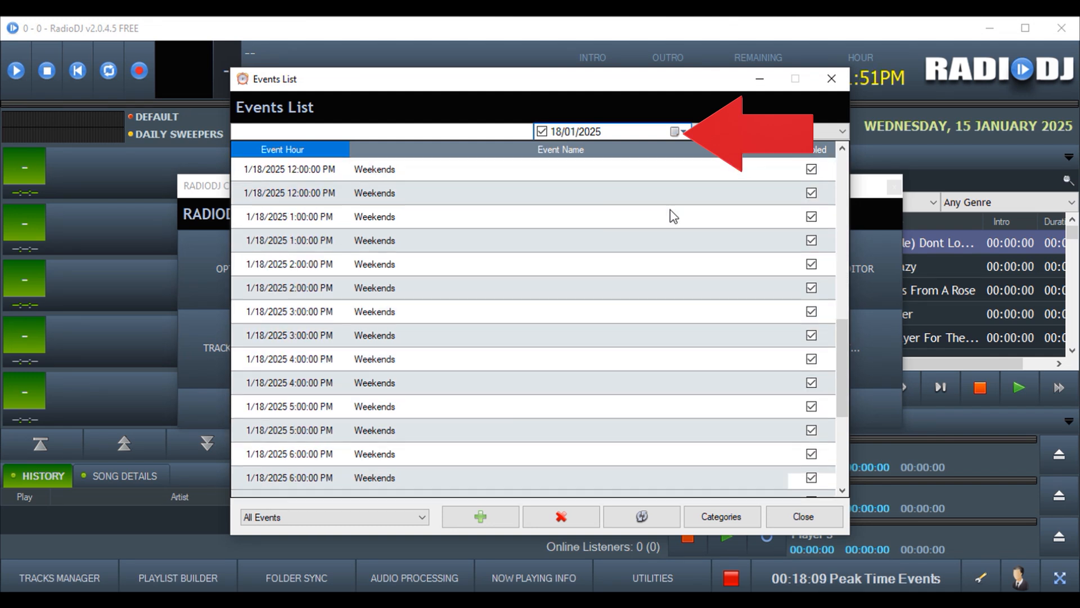
{"action": "scroll", "coordinate": [671, 216], "scroll_direction": "down", "scroll_amount": 3}
{"action": "left_click", "coordinate": [798, 514]}
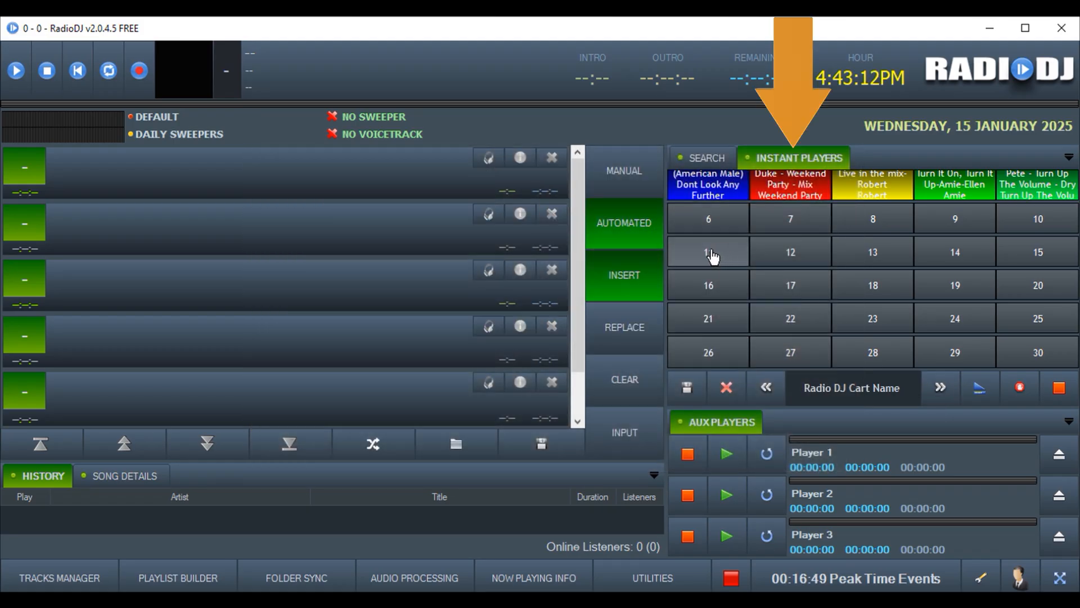
Load the Jingles track 'Taking you back' into instant-player slot 11
{"action": "left_click", "coordinate": [712, 256]}
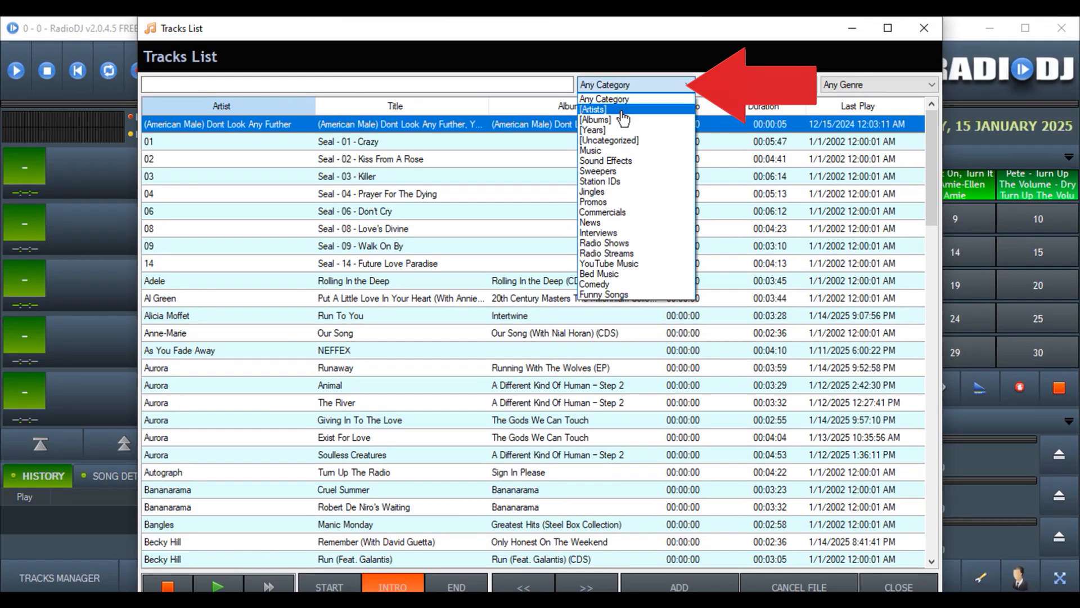
{"action": "left_click", "coordinate": [620, 192]}
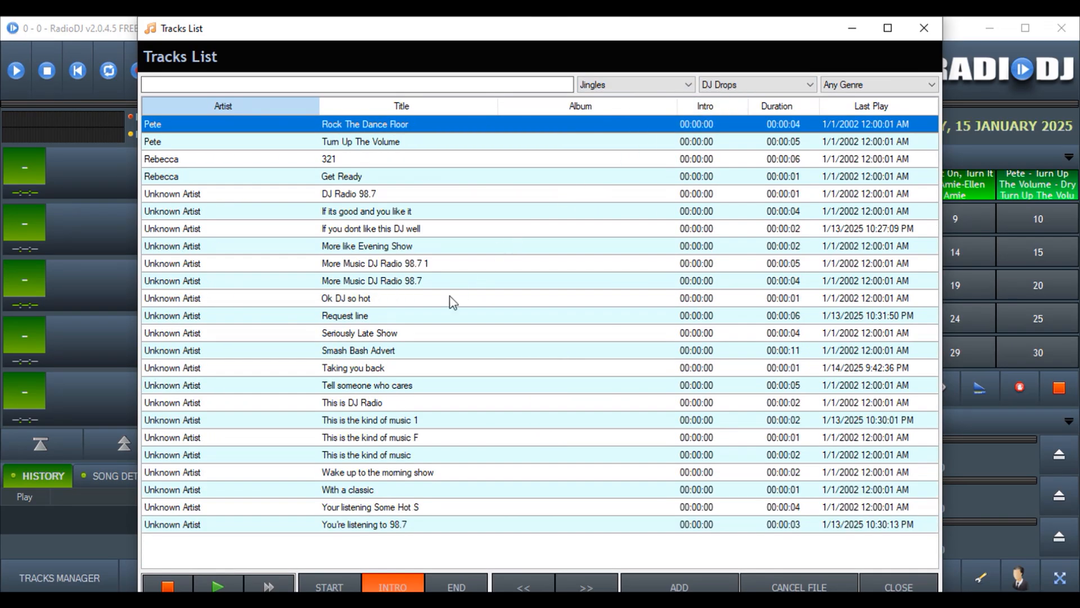
{"action": "double_click", "coordinate": [366, 369]}
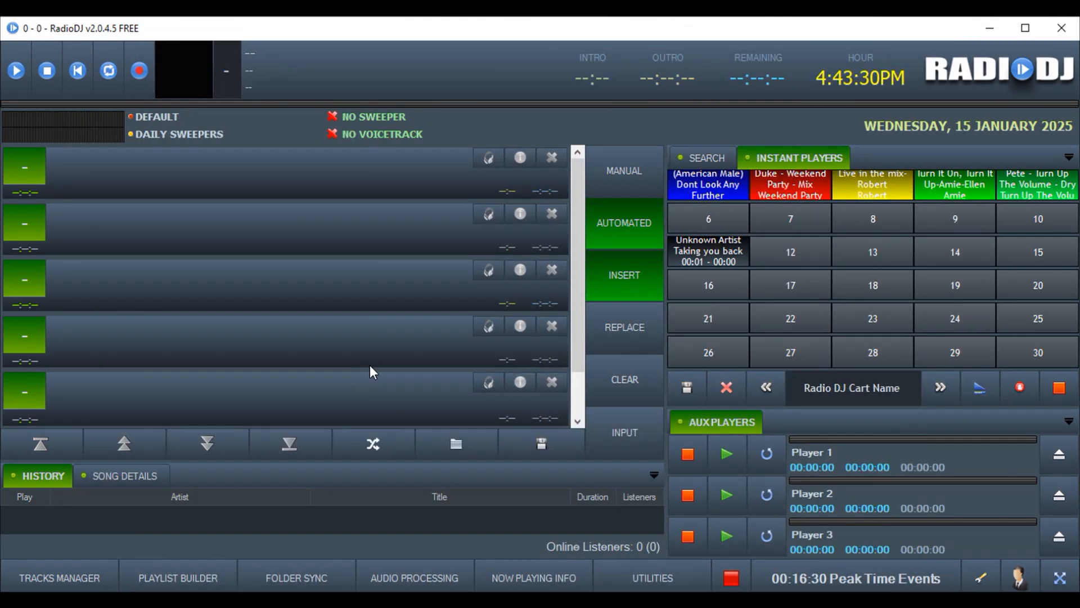
Color cart 11 yellow, then switch to the previous cart set, Demo Cart Set
{"action": "right_click", "coordinate": [712, 250]}
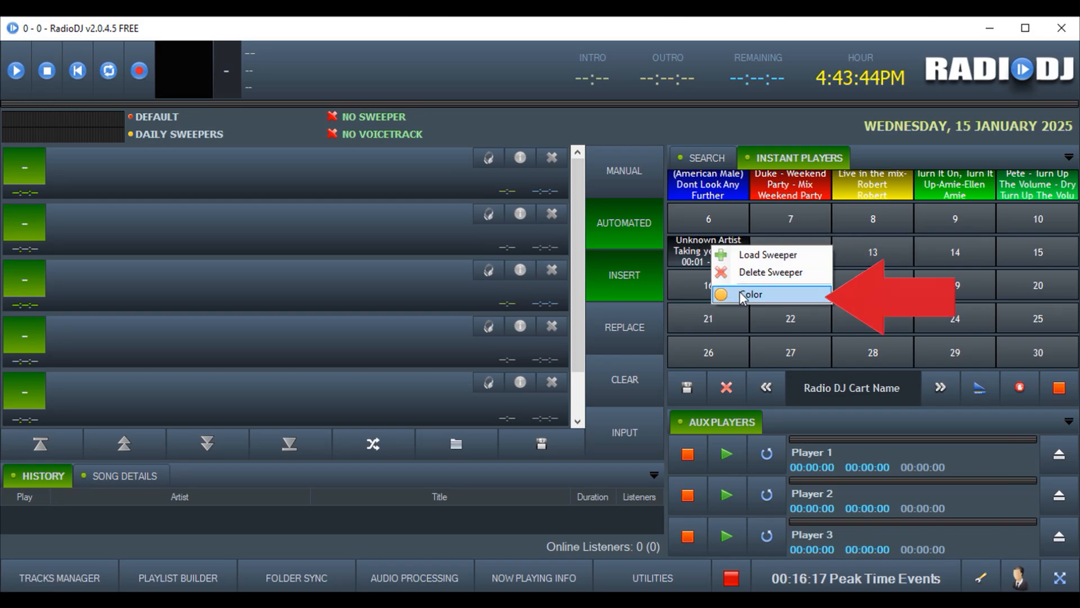
{"action": "left_click", "coordinate": [739, 292]}
{"action": "left_click", "coordinate": [549, 223]}
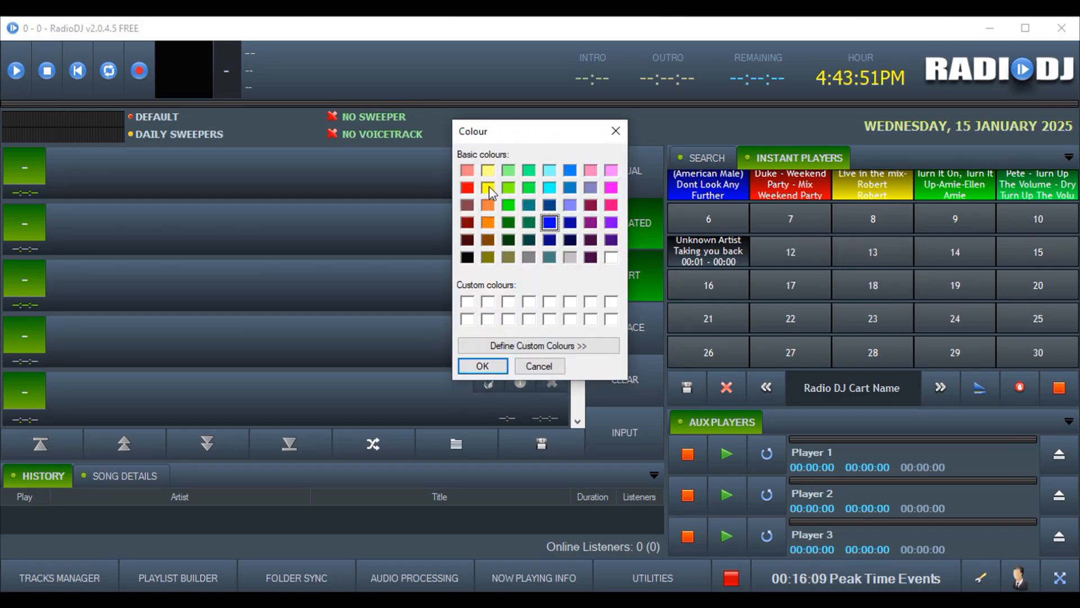
{"action": "left_click", "coordinate": [488, 187]}
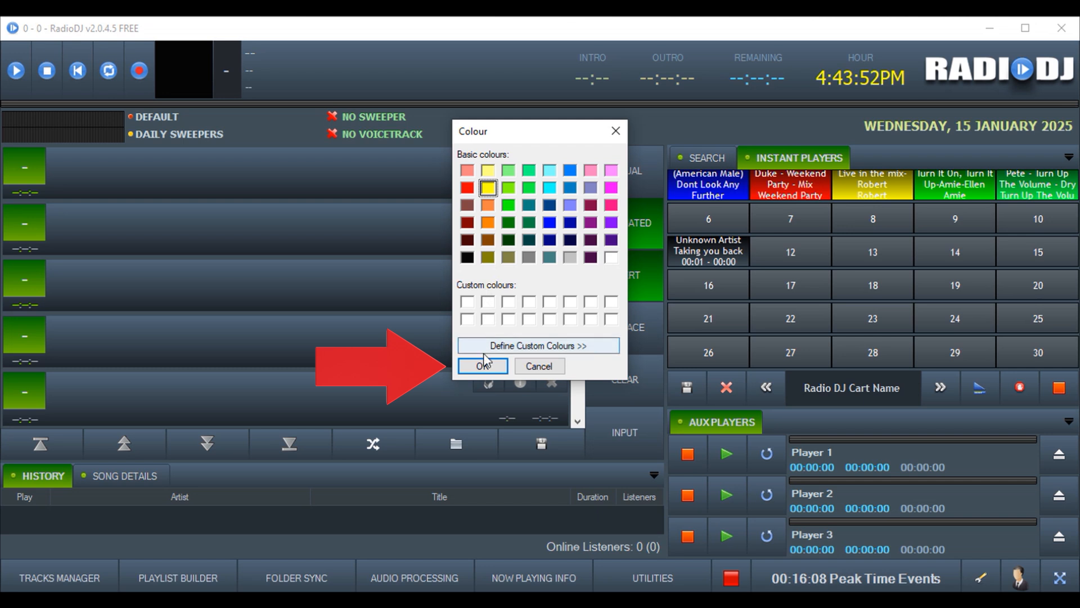
{"action": "left_click", "coordinate": [482, 366]}
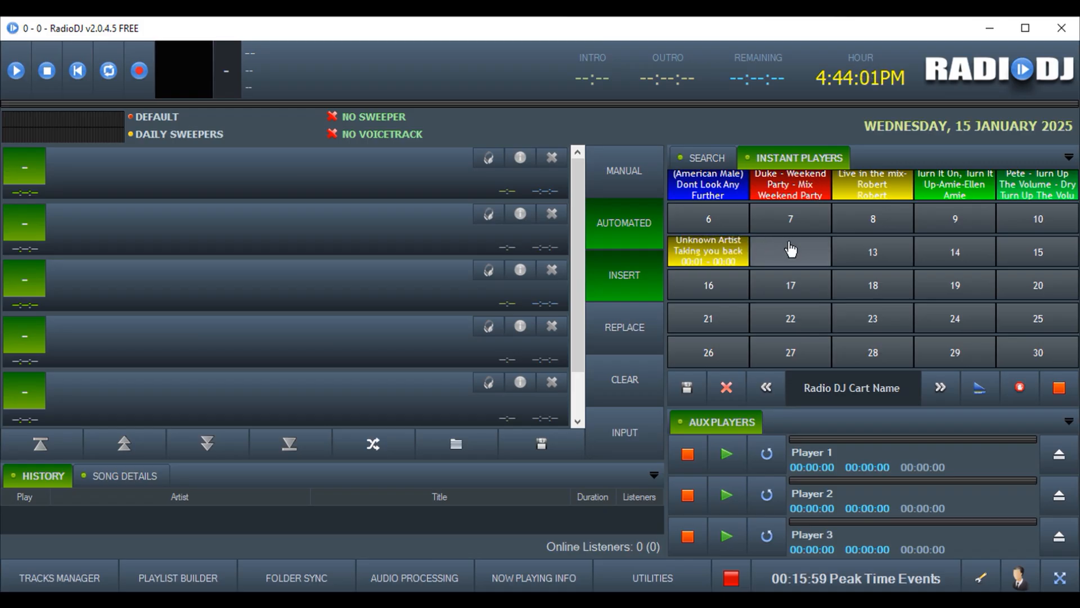
{"action": "left_click", "coordinate": [767, 390]}
Save the current cart layout as a new set named 'New Demo Cart Pallet'
{"action": "left_click", "coordinate": [940, 387]}
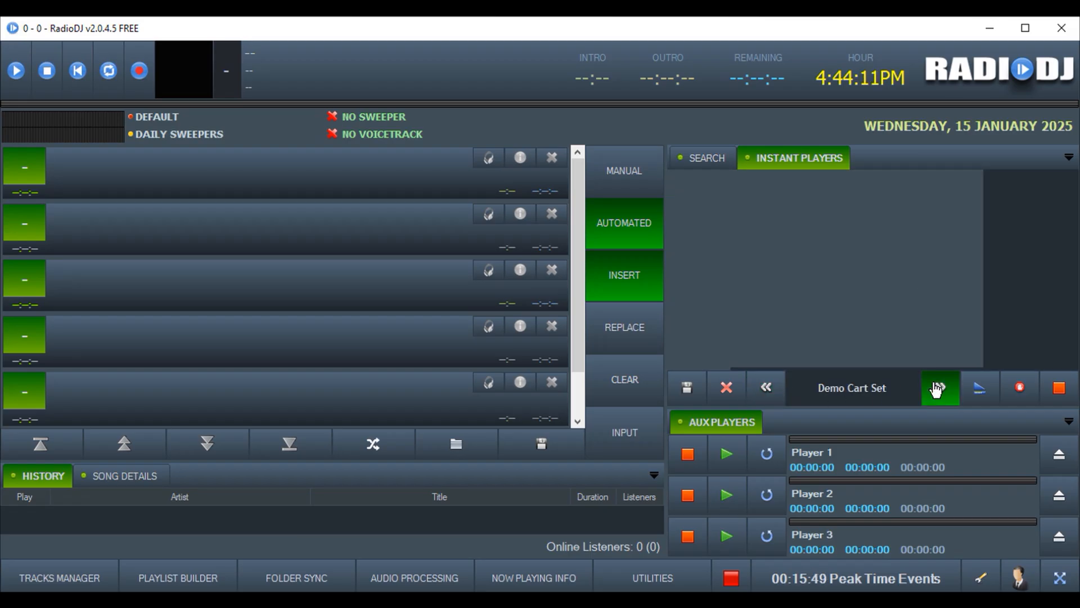
{"action": "left_click", "coordinate": [709, 254]}
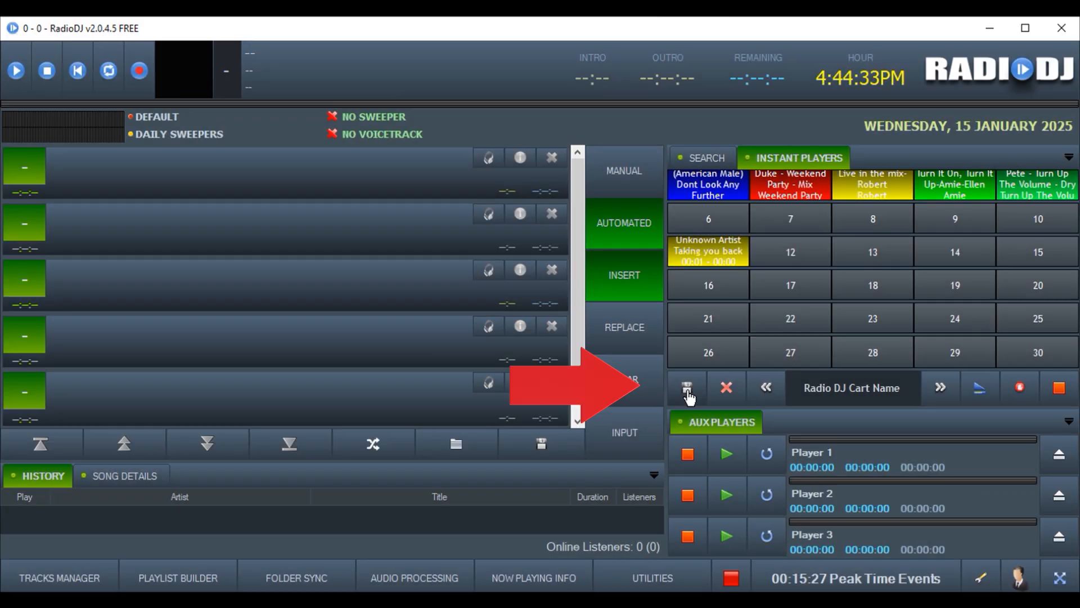
{"action": "left_click", "coordinate": [687, 387]}
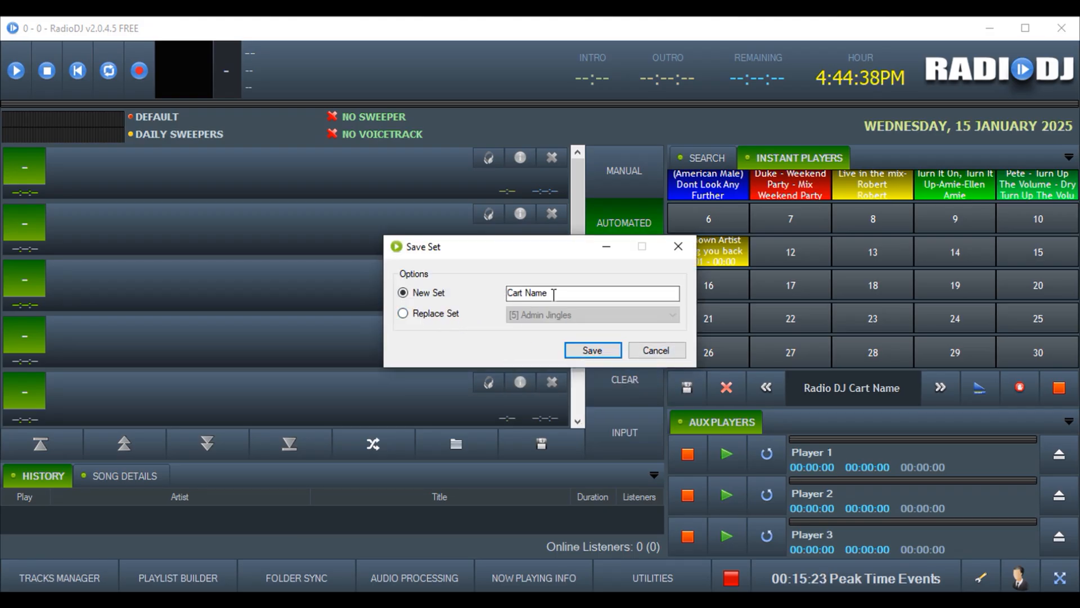
{"action": "left_click_drag", "start_coordinate": [554, 294], "coordinate": [508, 291]}
{"action": "type", "text": "New Demo"}
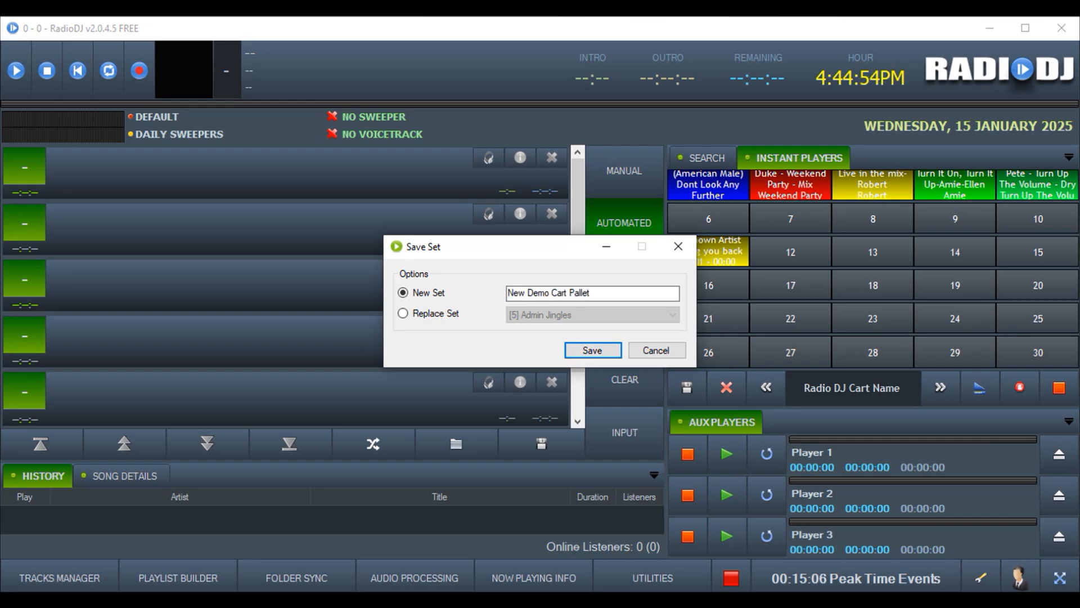
{"action": "left_click", "coordinate": [579, 356]}
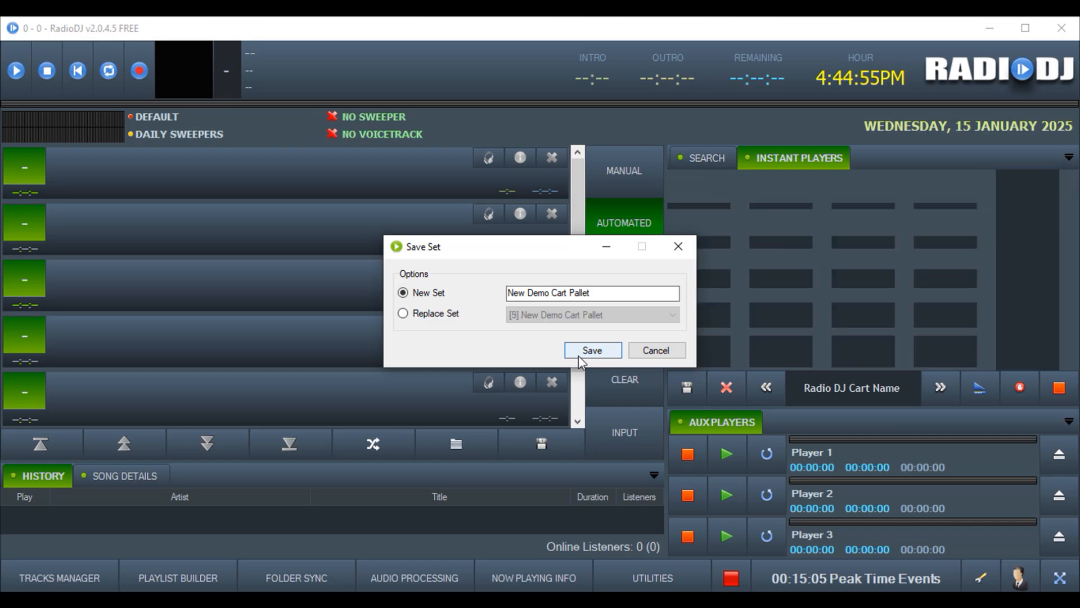
{"action": "left_click", "coordinate": [677, 250]}
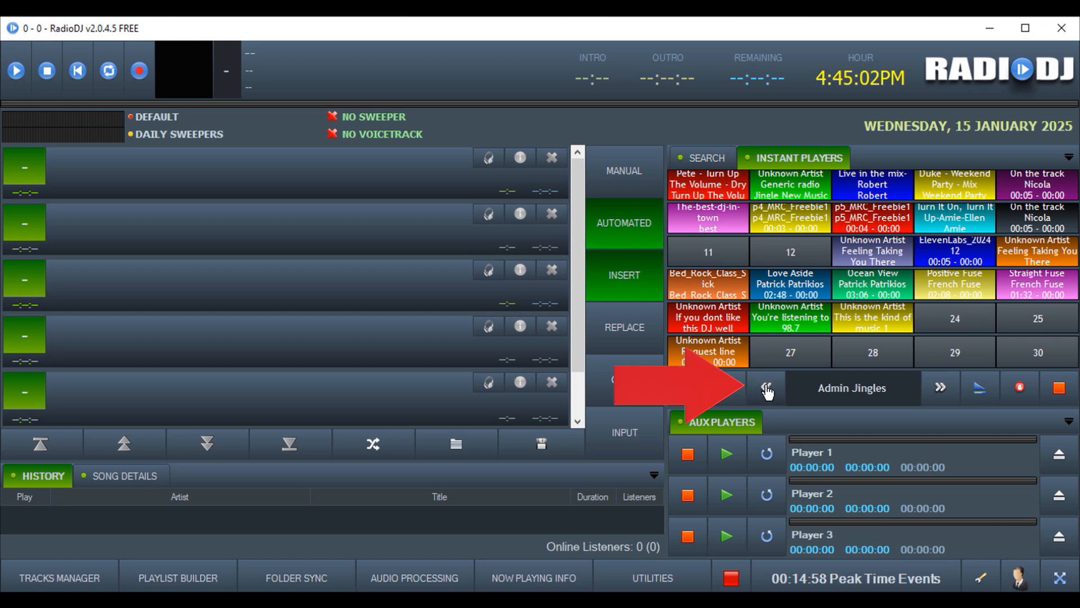
Step forward through the cart sets back to New Demo Cart Pallet, then go to library search
{"action": "left_click", "coordinate": [939, 387]}
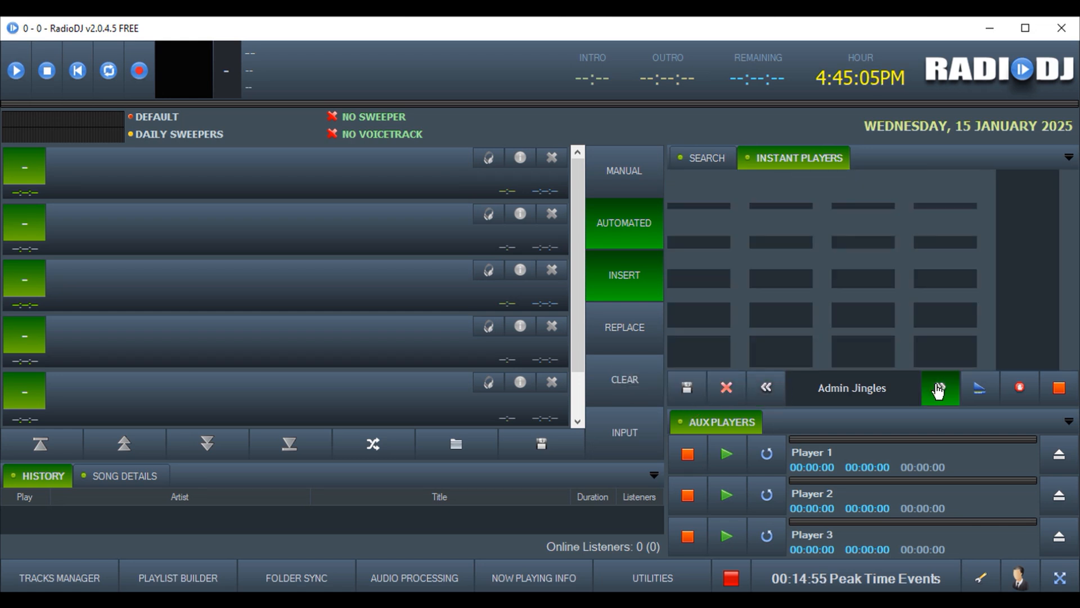
{"action": "left_click", "coordinate": [940, 387]}
{"action": "left_click", "coordinate": [940, 387]}
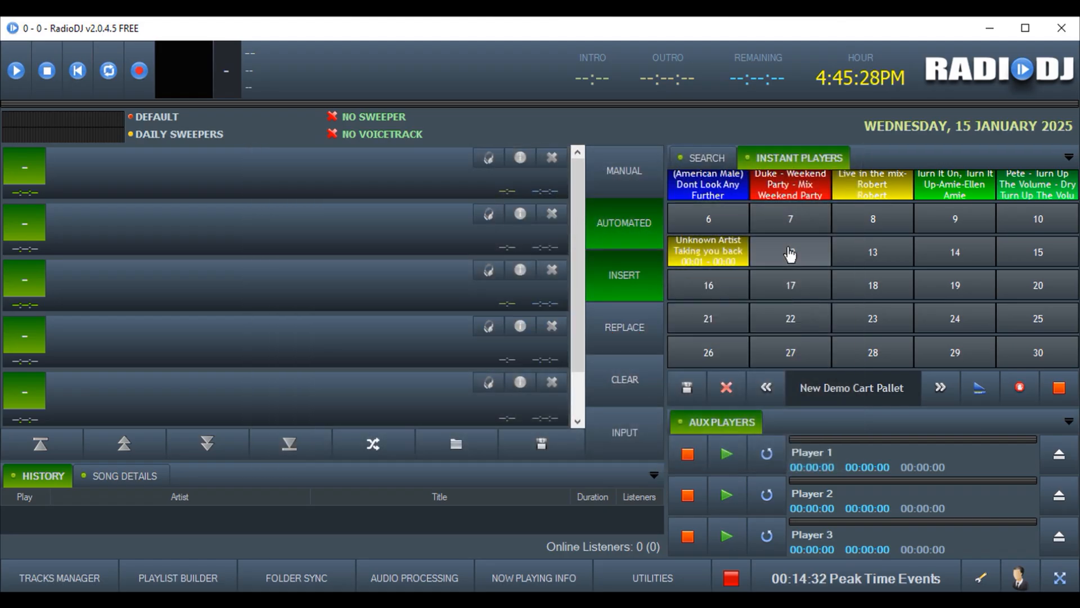
{"action": "left_click", "coordinate": [707, 156]}
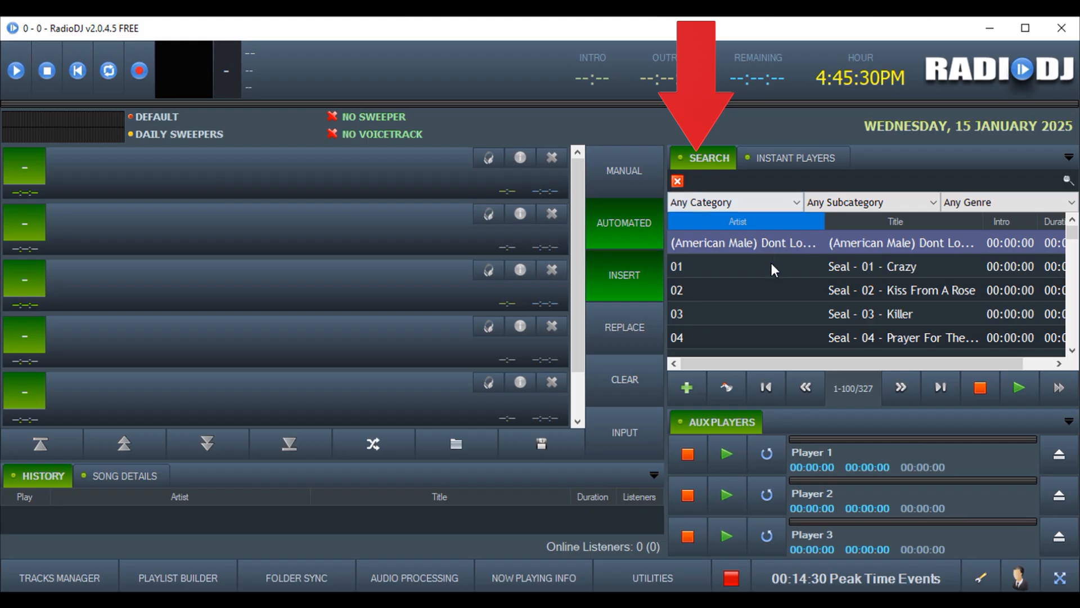
Try the Music and 90s category filters, then reset to Any Category
{"action": "left_click", "coordinate": [760, 209]}
{"action": "left_click", "coordinate": [706, 295]}
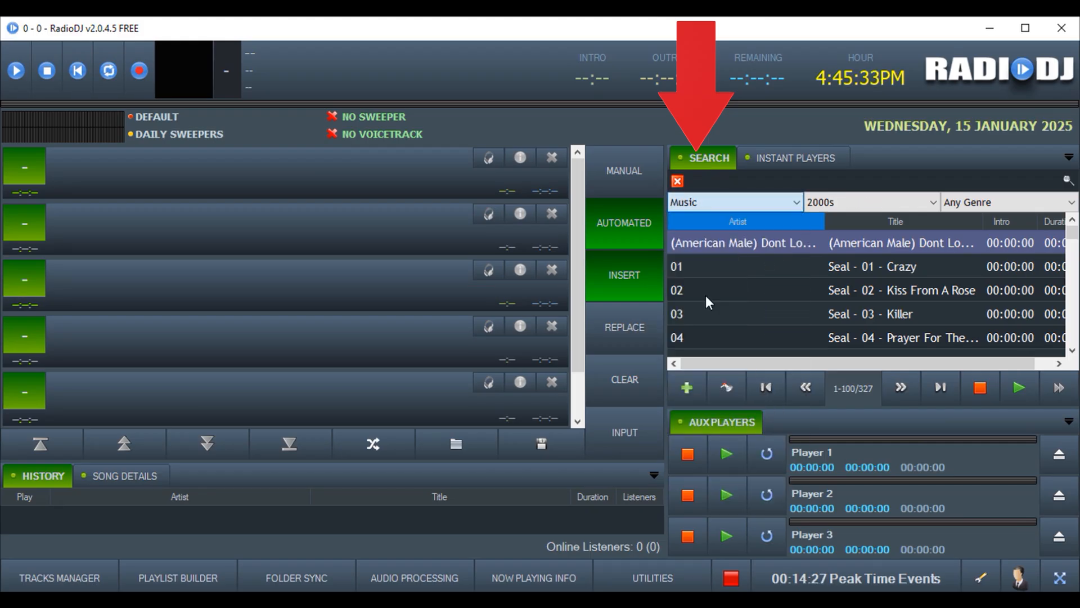
{"action": "left_click", "coordinate": [868, 201]}
{"action": "left_click", "coordinate": [850, 248]}
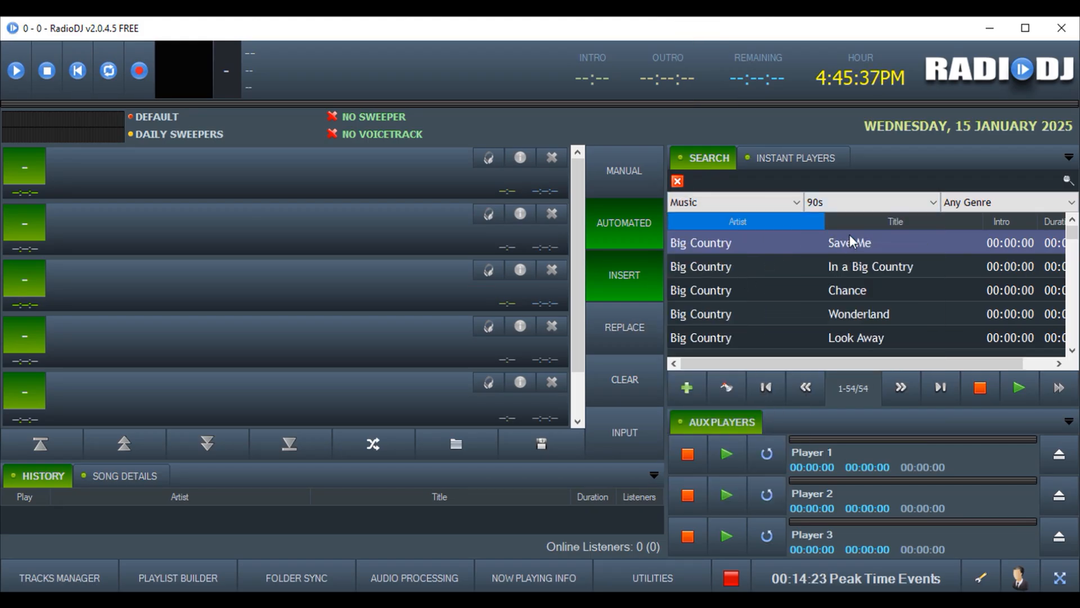
{"action": "left_click", "coordinate": [782, 198]}
{"action": "left_click", "coordinate": [768, 217]}
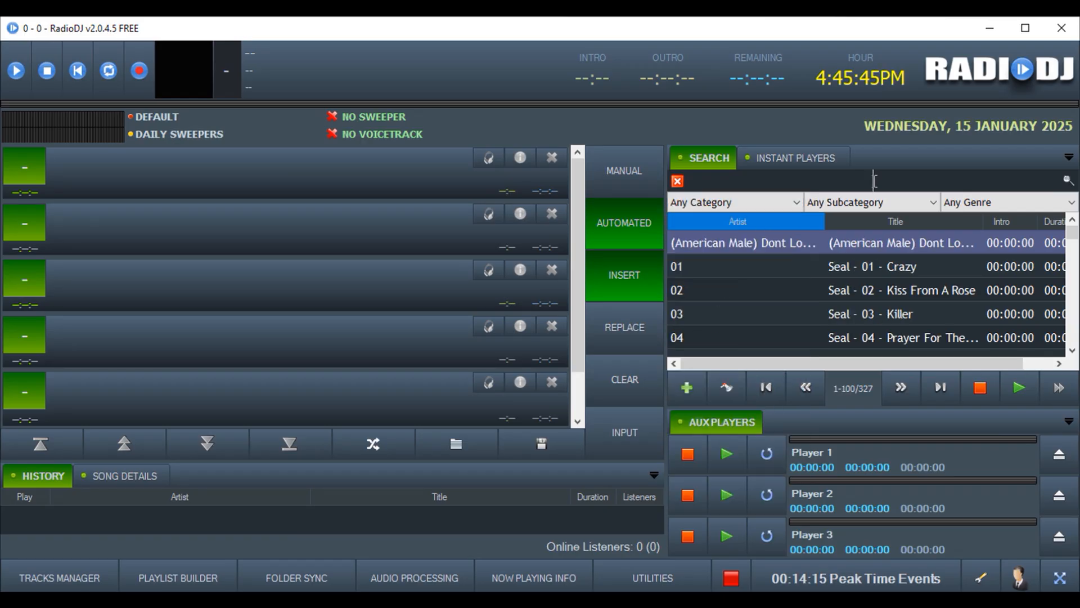
Search the library and start playing NEFFEX's 'As You Fade Away'
{"action": "type", "text": "auror"}
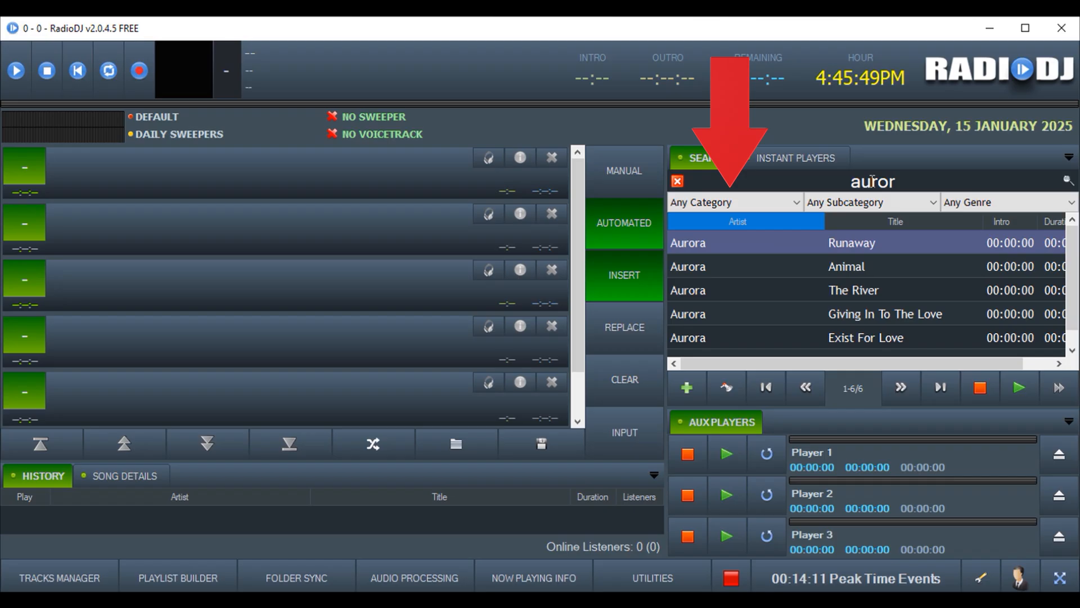
{"action": "type", "text": "a"}
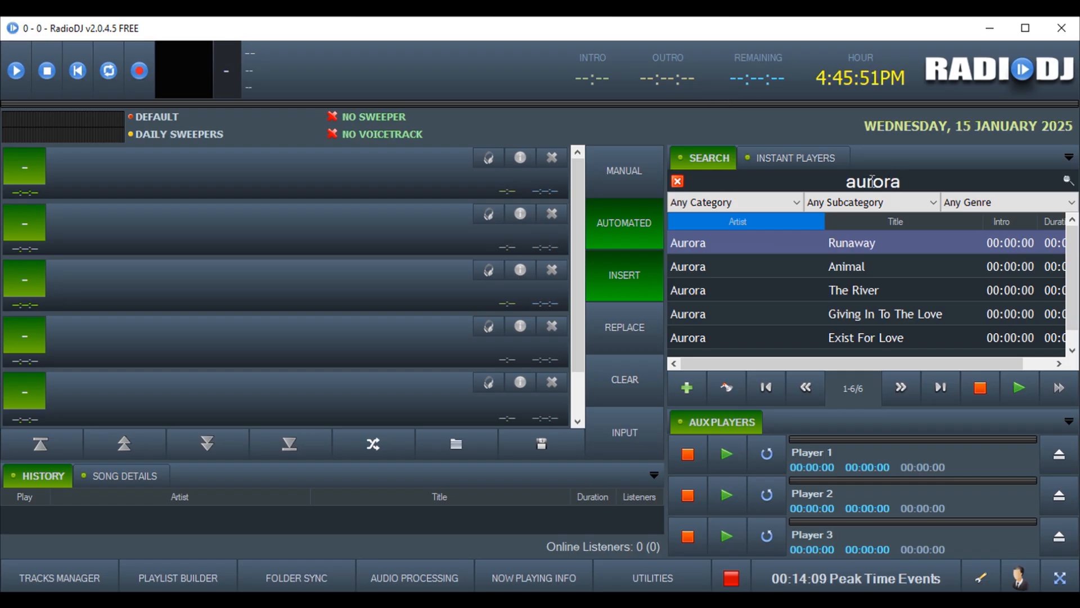
{"action": "key", "text": "BackSpace"}
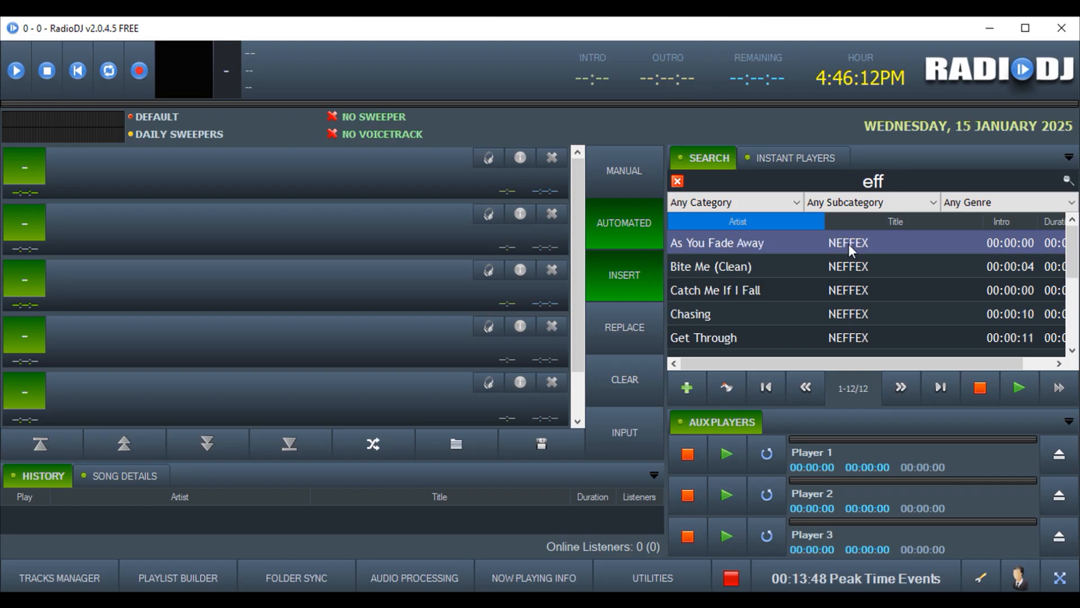
{"action": "left_click_drag", "start_coordinate": [848, 244], "coordinate": [506, 231]}
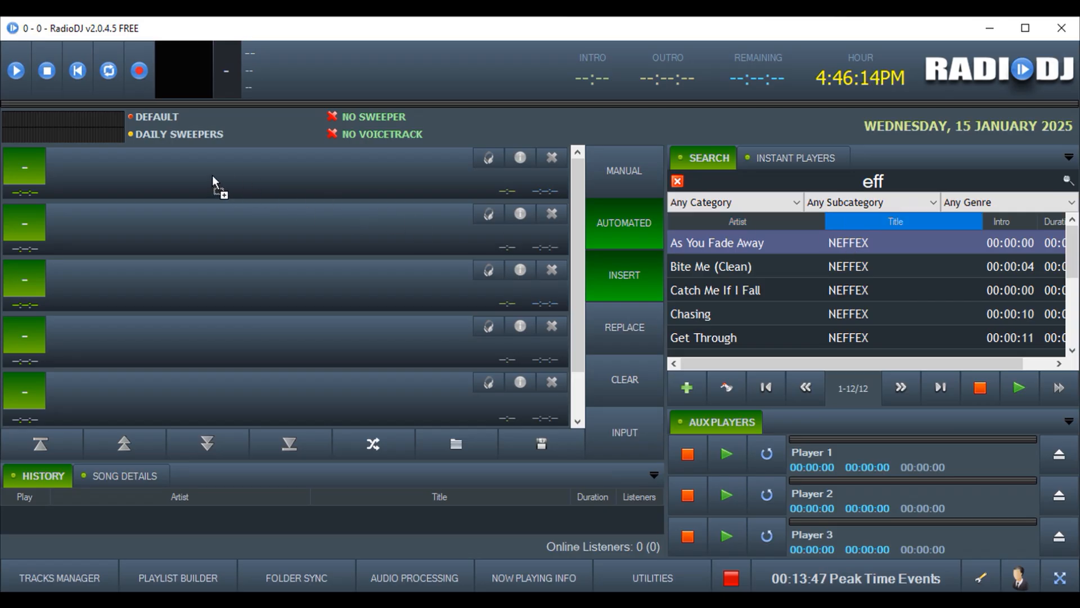
{"action": "left_click_drag", "start_coordinate": [212, 177], "coordinate": [212, 176]}
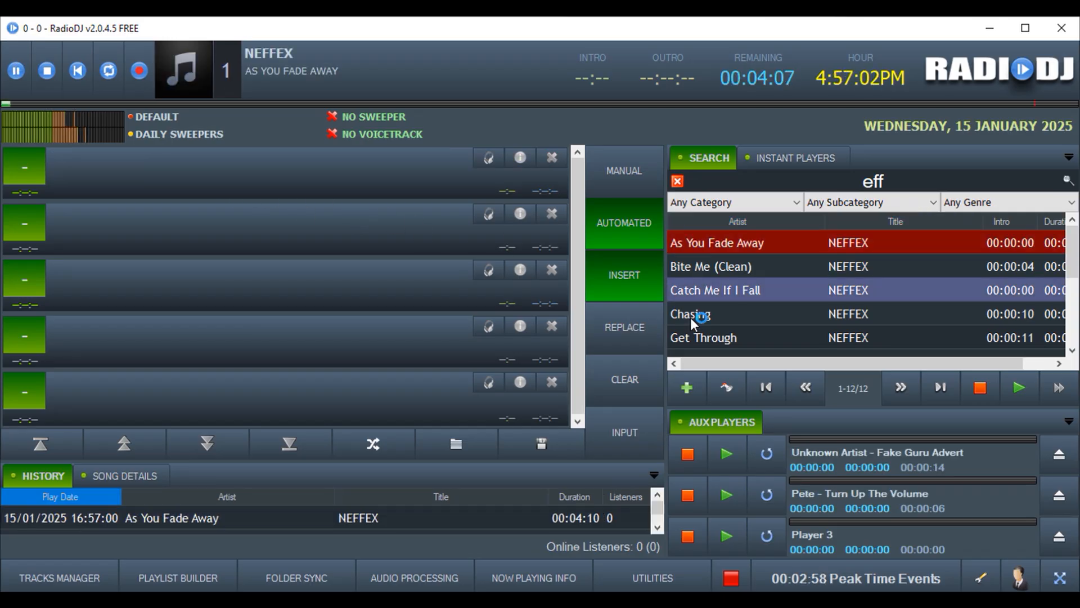
Queue Chasing, Get Through and Ruthless into the playlist
{"action": "left_click_drag", "start_coordinate": [690, 316], "coordinate": [281, 172]}
{"action": "left_click_drag", "start_coordinate": [695, 338], "coordinate": [477, 254]}
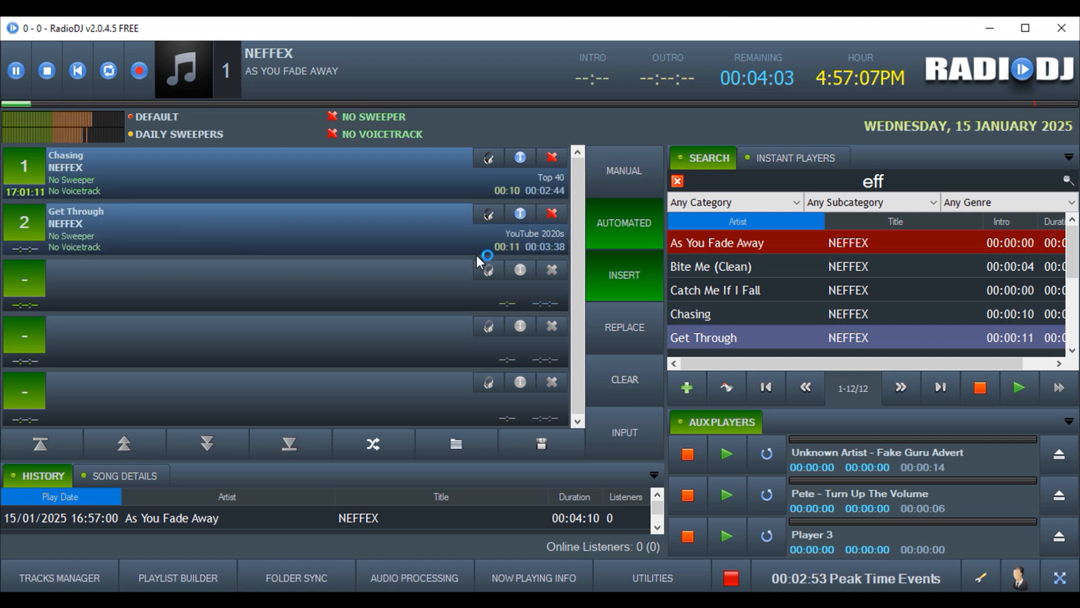
{"action": "left_click_drag", "start_coordinate": [723, 292], "coordinate": [220, 302]}
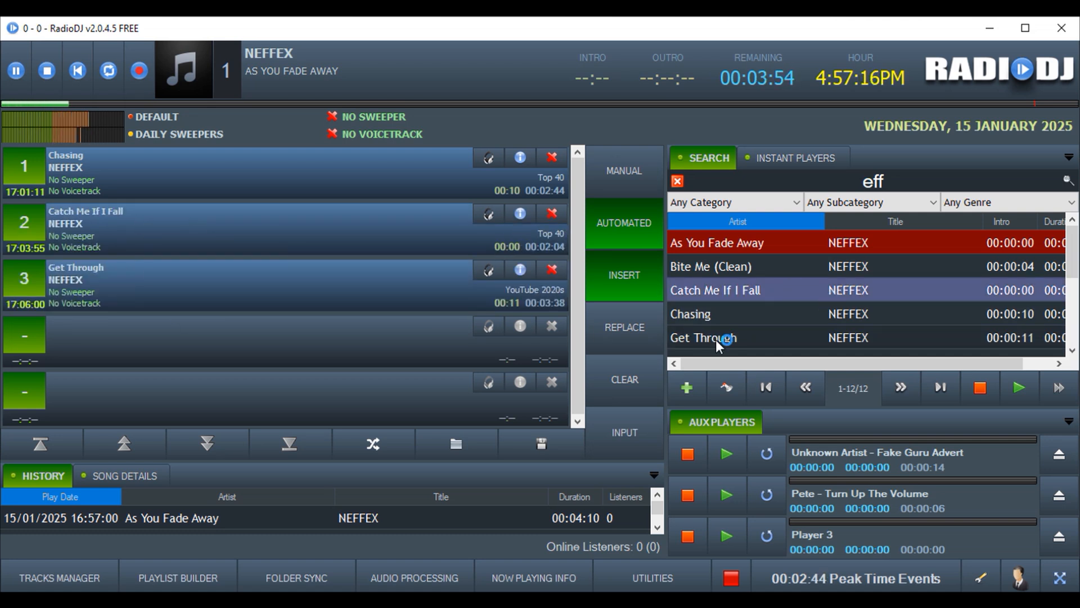
{"action": "scroll", "coordinate": [703, 326], "scroll_direction": "down", "scroll_amount": 2}
{"action": "double_click", "coordinate": [697, 315]}
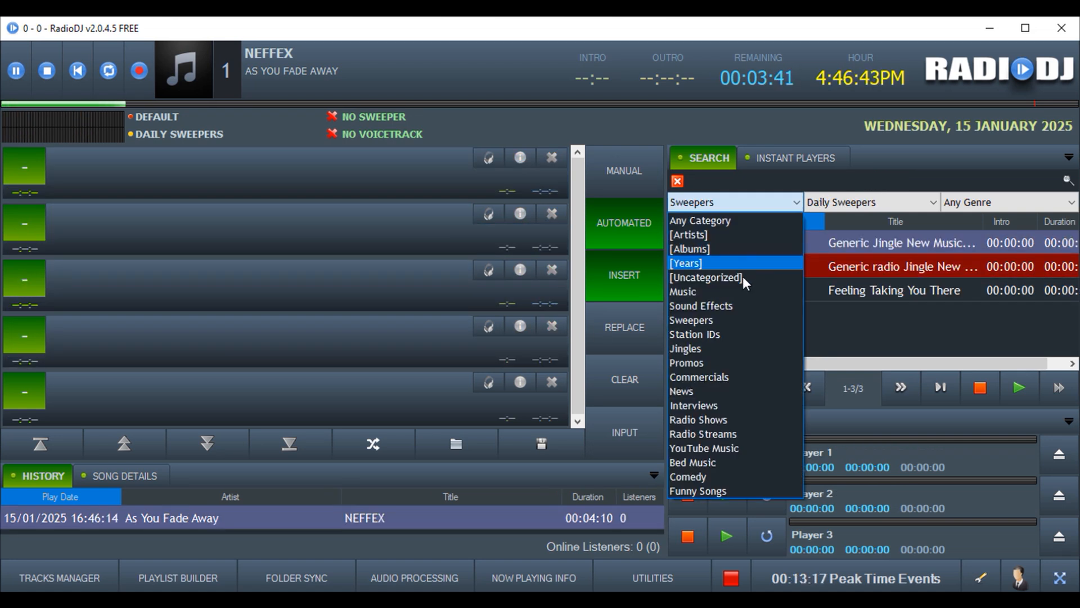
Filter to Commercials, load Fake Guru Advert into aux player 1 and play it
{"action": "left_click", "coordinate": [729, 374]}
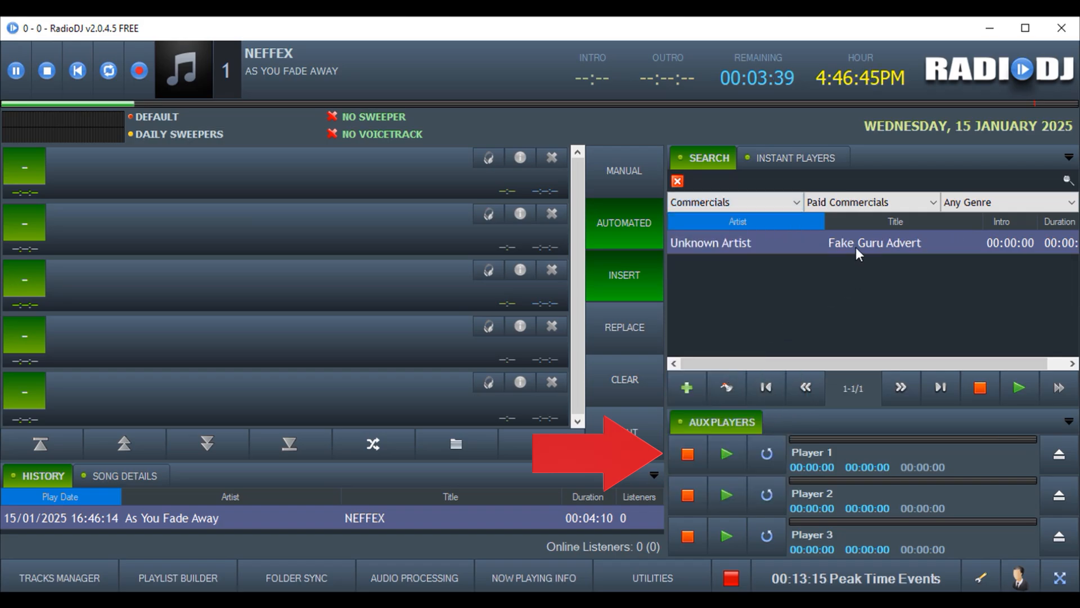
{"action": "left_click_drag", "start_coordinate": [853, 245], "coordinate": [862, 453]}
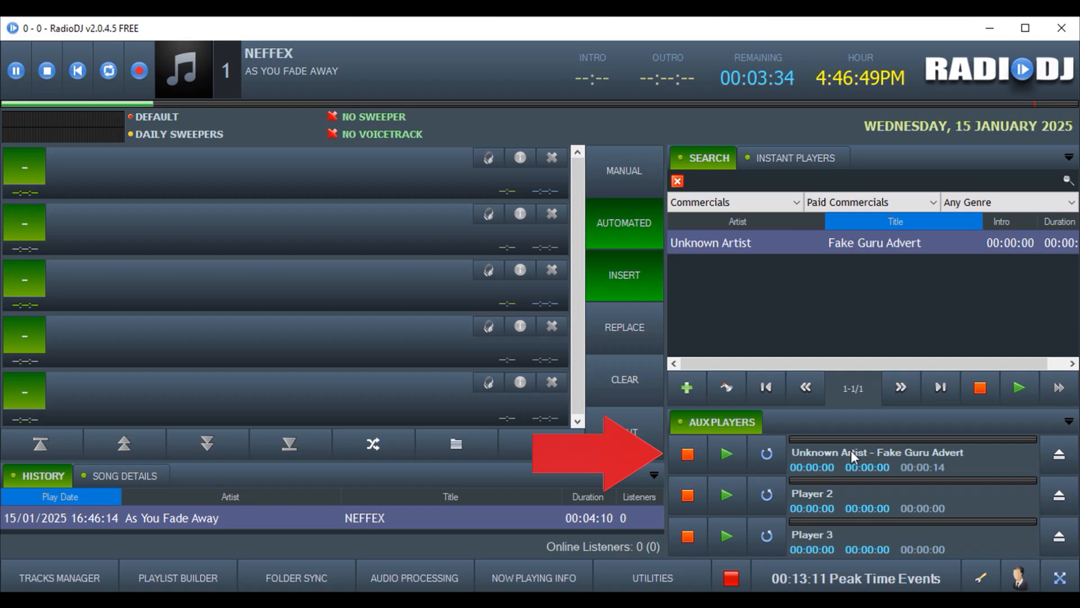
{"action": "left_click", "coordinate": [728, 457]}
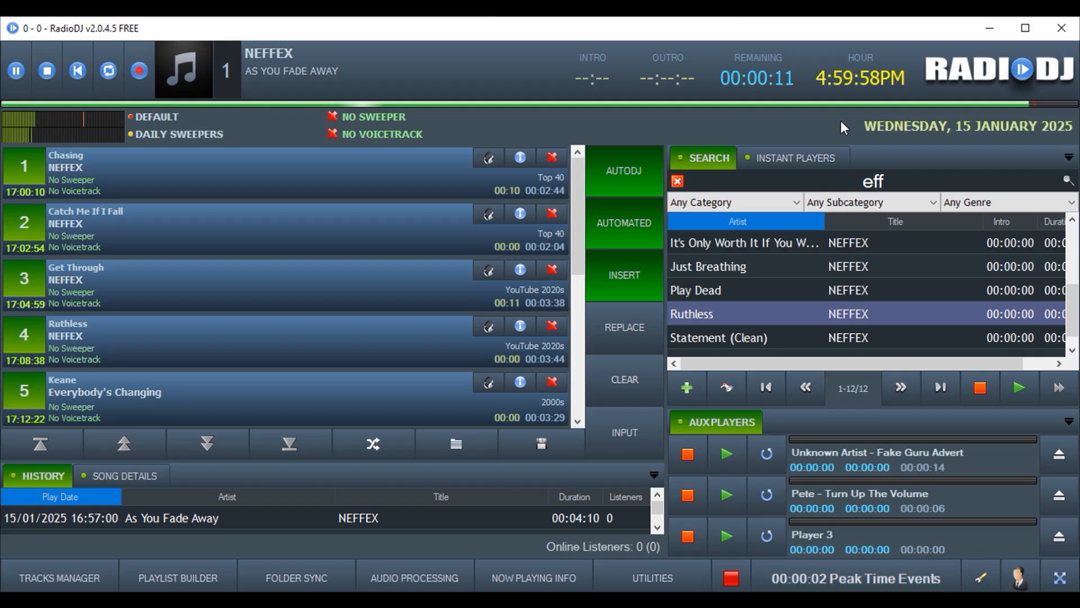
Skip ahead in the current track until the 5:00 PM event loads Peak Shows Rotation's ten items
{"action": "left_click", "coordinate": [846, 106]}
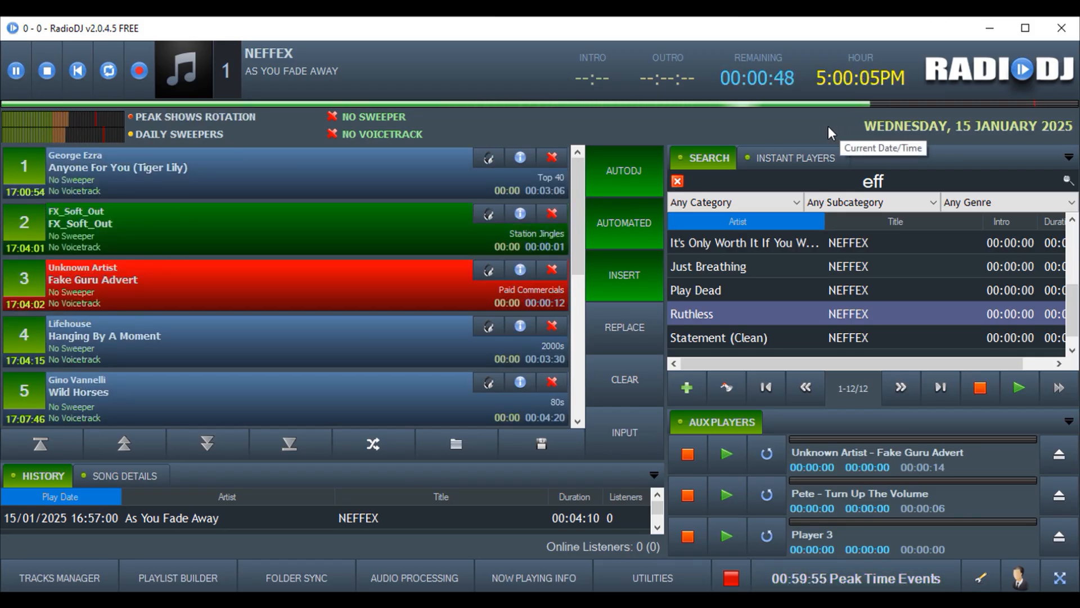
{"action": "left_click_drag", "start_coordinate": [575, 198], "coordinate": [585, 174]}
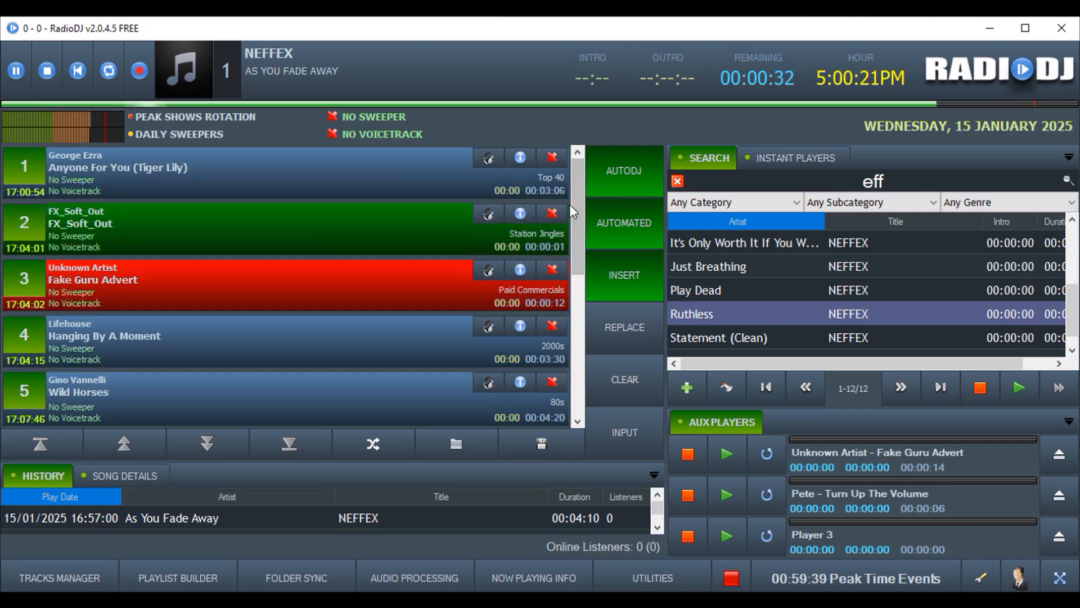